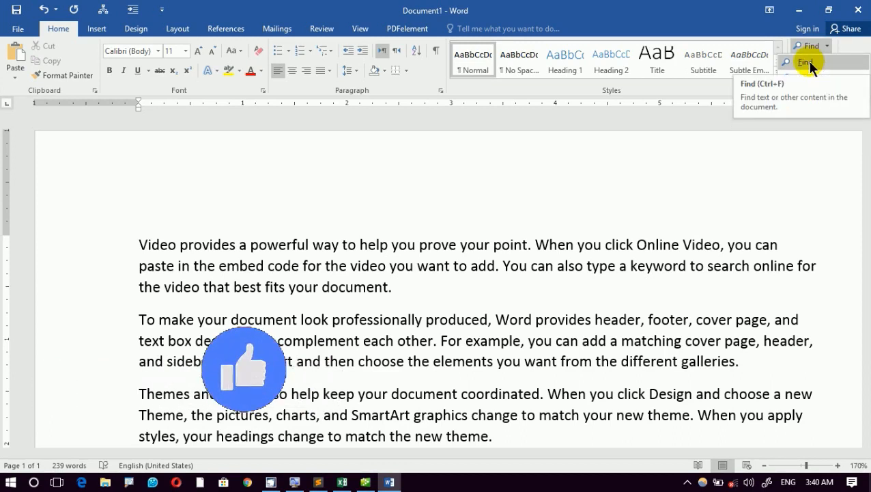
# Step: Open Advanced Find and highlight all occurrences of "video" in the document
pyautogui.click(728, 3)
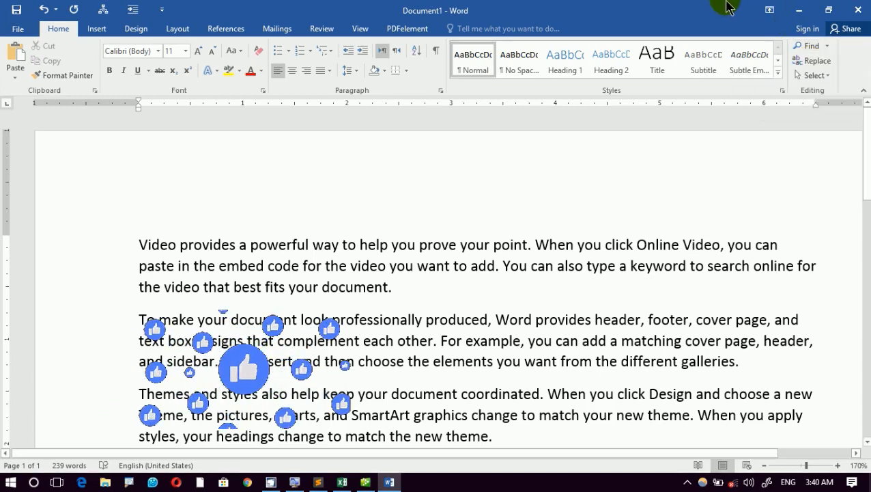
pyautogui.click(826, 46)
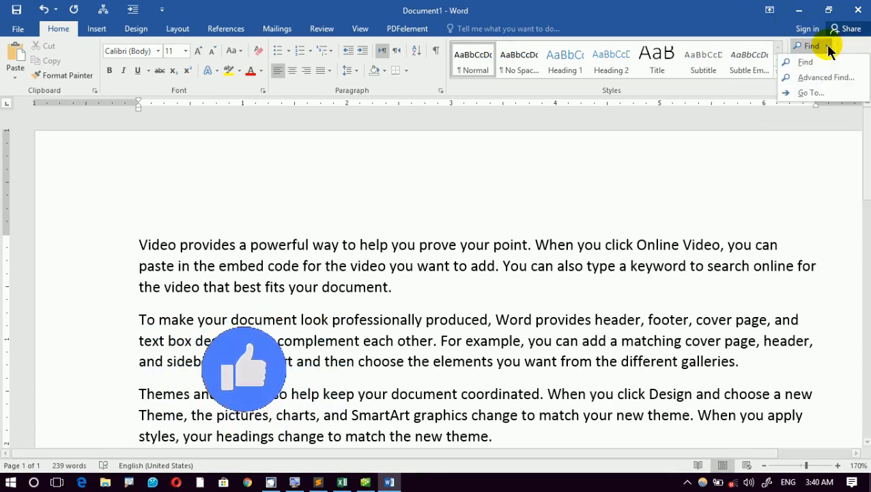
pyautogui.click(812, 78)
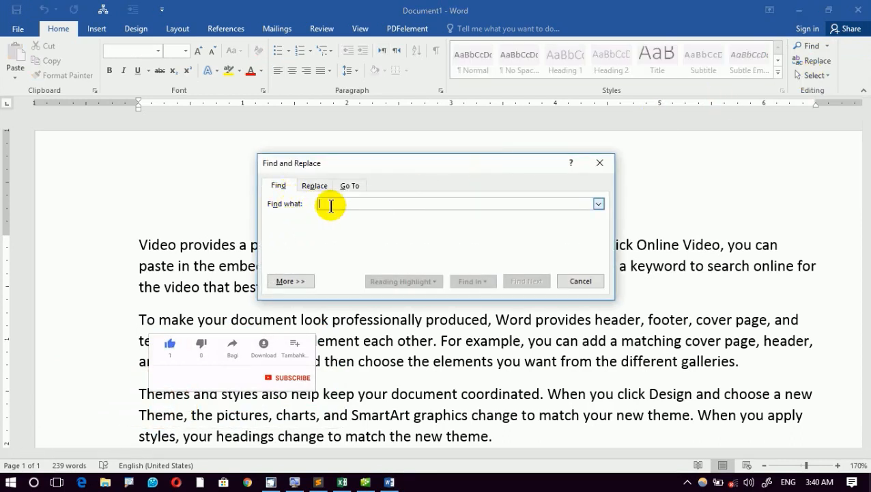
pyautogui.moveTo(358, 164); pyautogui.dragTo(326, 43)
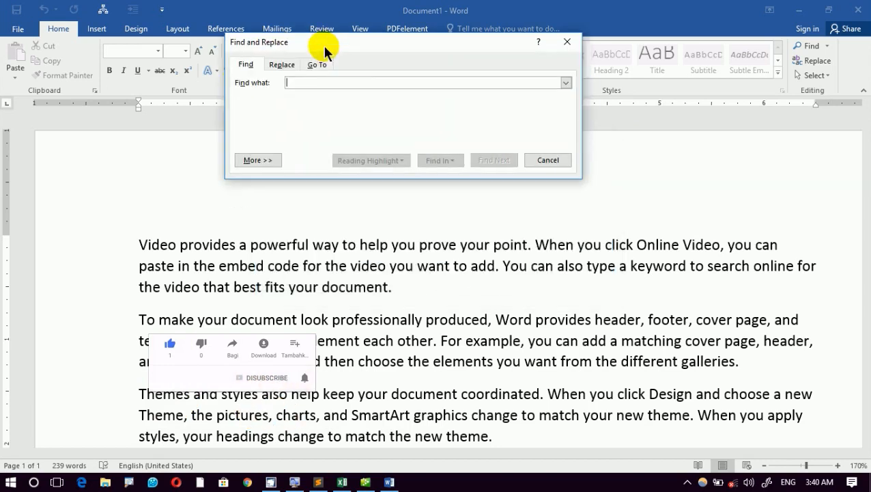
pyautogui.write('video')
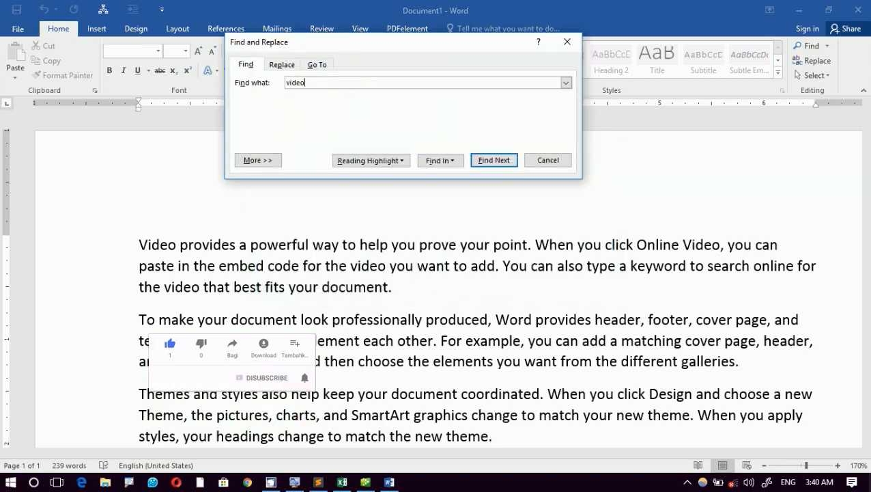
pyautogui.click(390, 159)
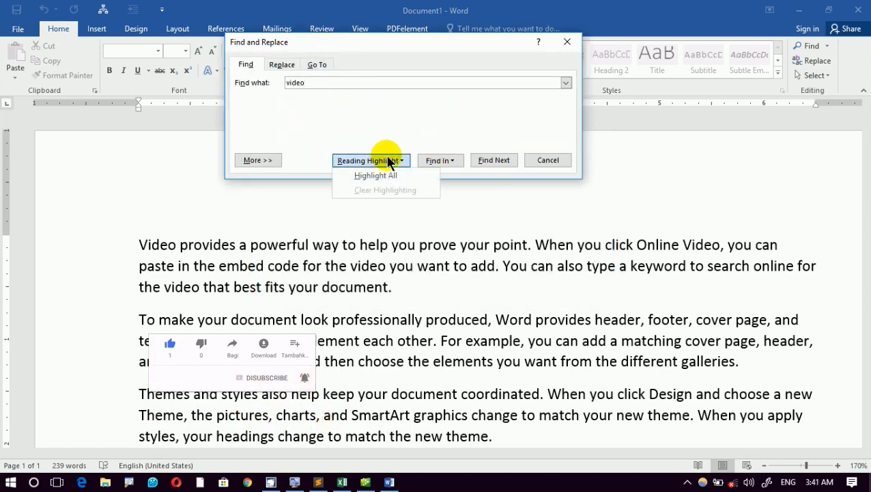
pyautogui.click(383, 175)
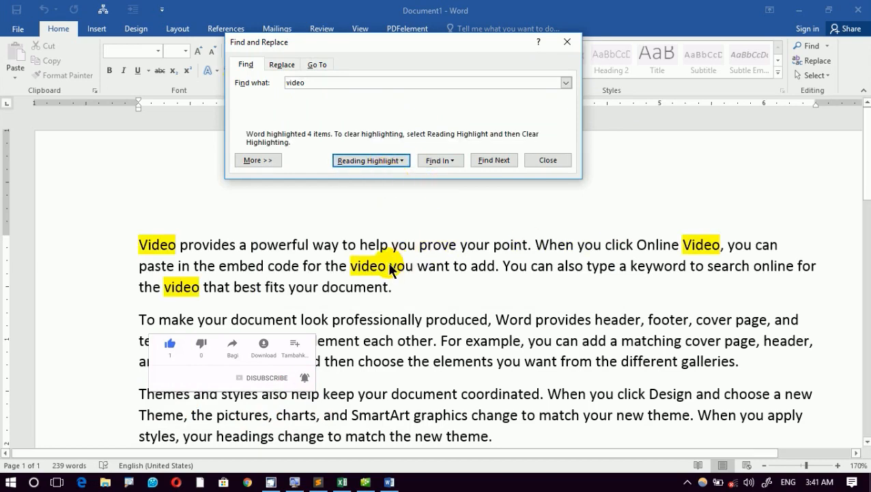
# Step: Clear the reading highlight from the "video" matches in the document
pyautogui.moveTo(331, 38); pyautogui.dragTo(369, 54)
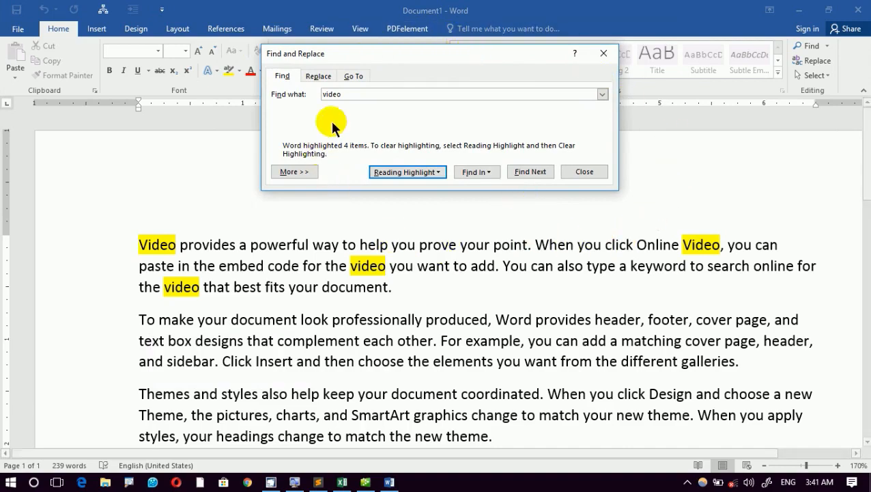
pyautogui.moveTo(349, 95); pyautogui.dragTo(222, 92)
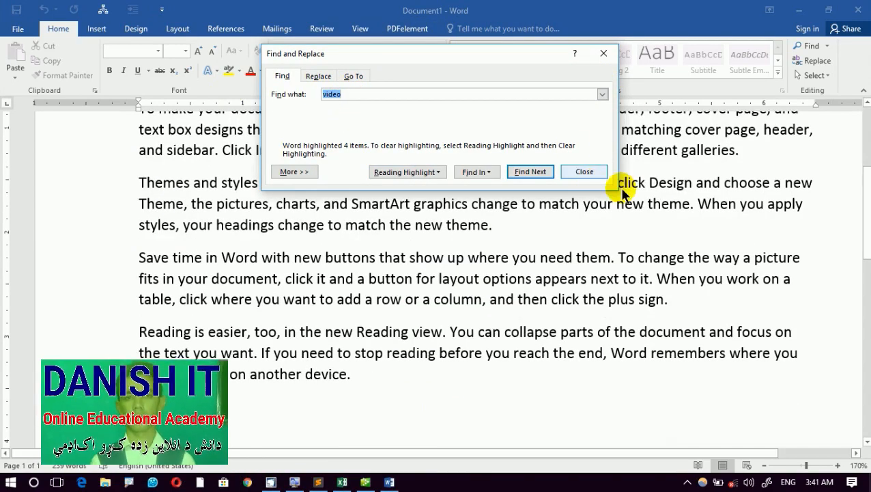
pyautogui.click(759, 171)
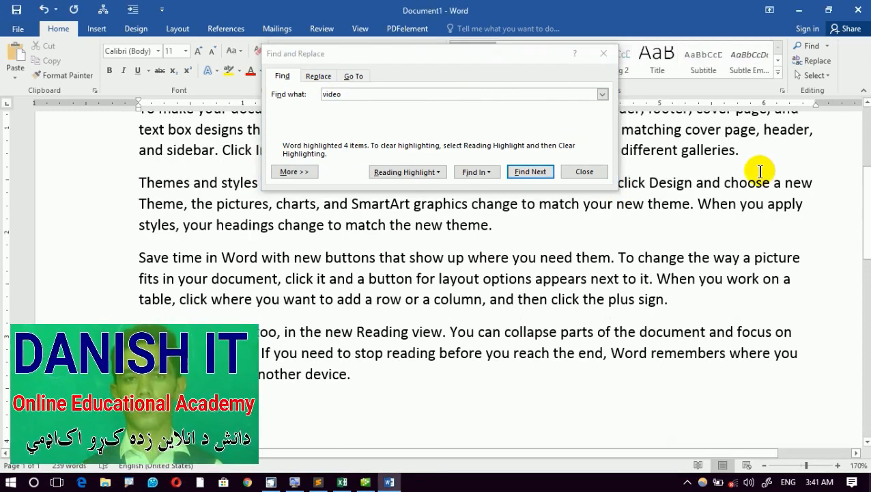
pyautogui.scroll(4, 760, 171)
pyautogui.click(380, 90)
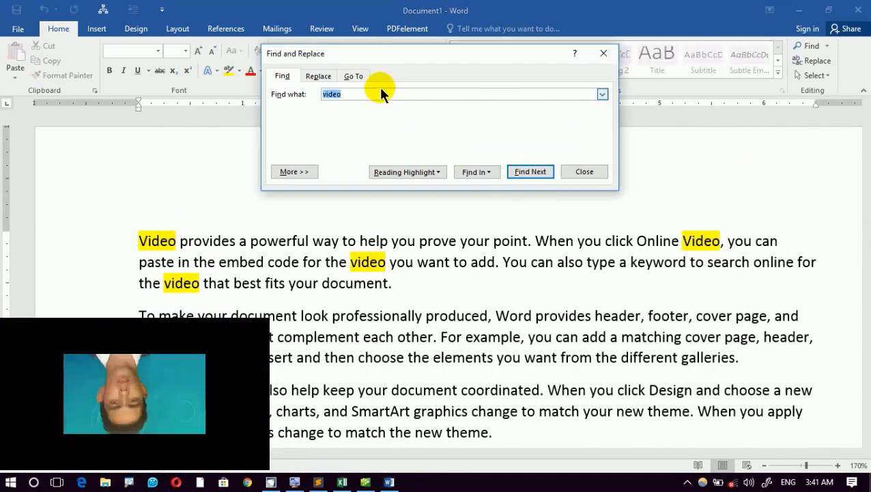
pyautogui.click(409, 171)
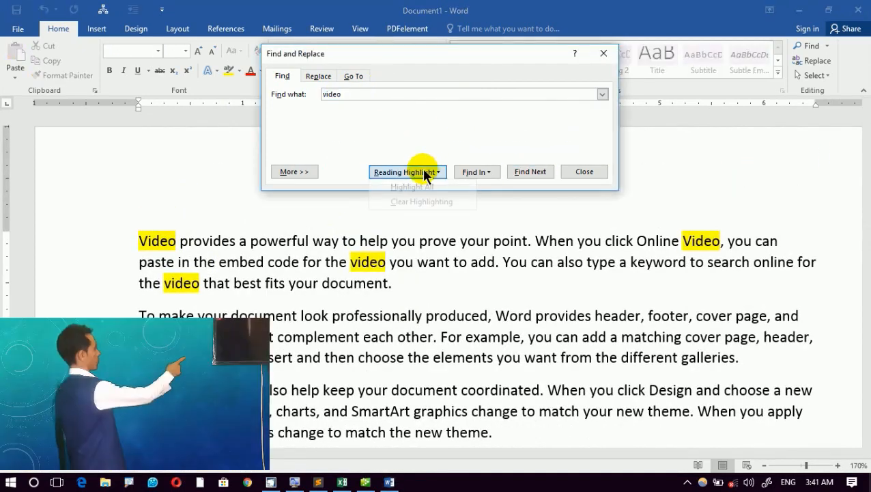
pyautogui.click(401, 201)
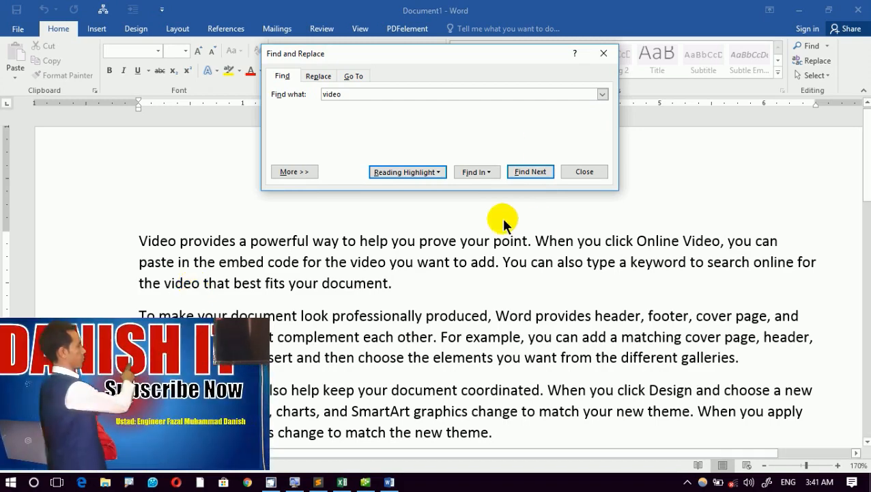
# Step: Expand the additional search options for "video" and choose All as the search direction
pyautogui.click(295, 172)
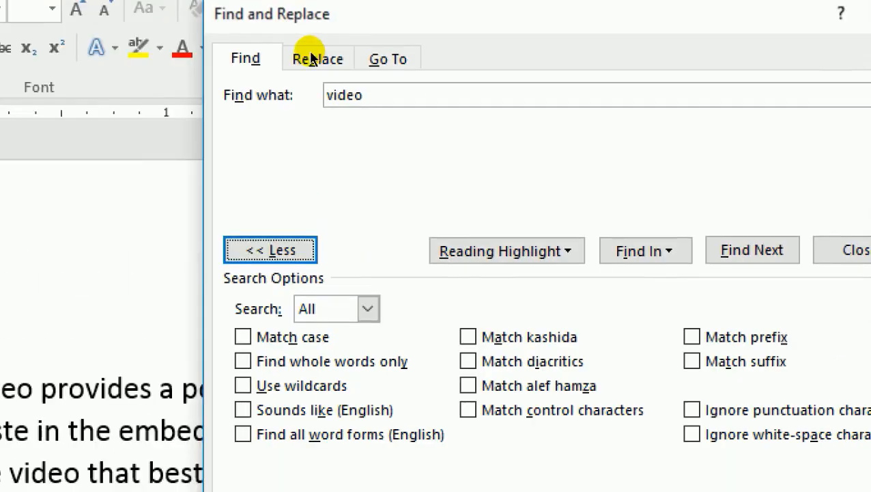
pyautogui.doubleClick(350, 93)
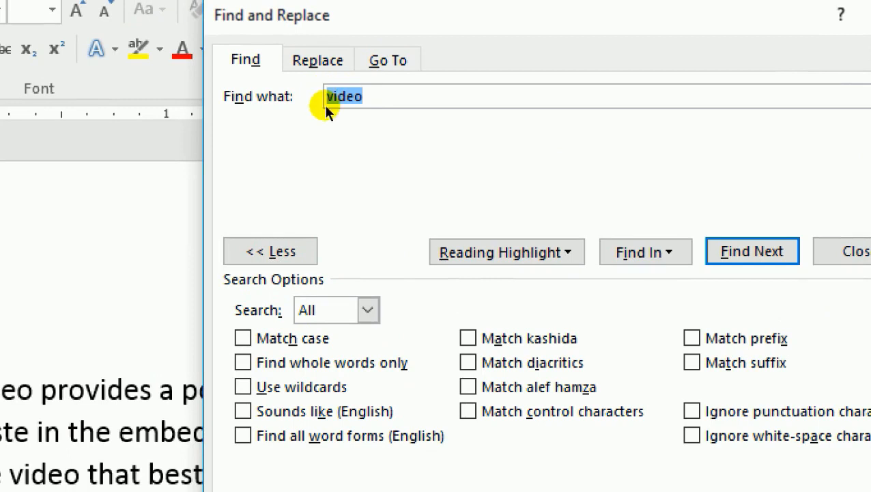
pyautogui.click(367, 311)
pyautogui.press('Up')
pyautogui.press('Down')
pyautogui.press('Up')
pyautogui.press('Up')
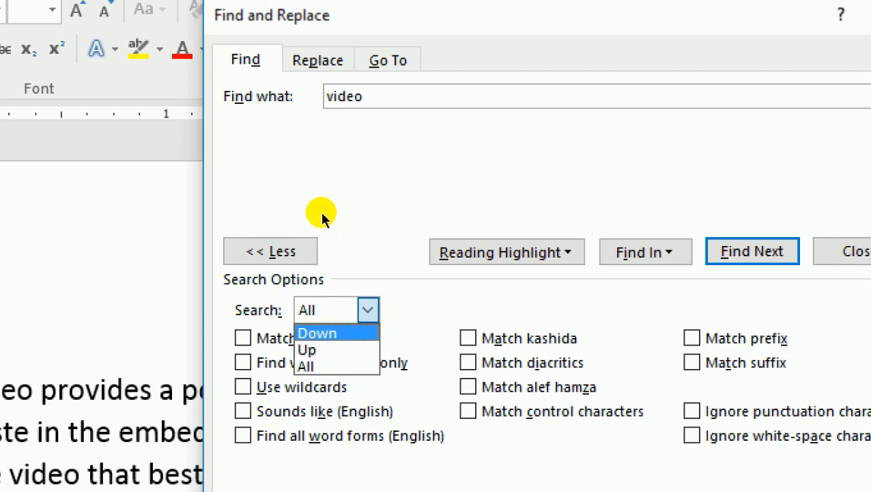
pyautogui.press('Down')
pyautogui.press('Down')
pyautogui.press('Return')
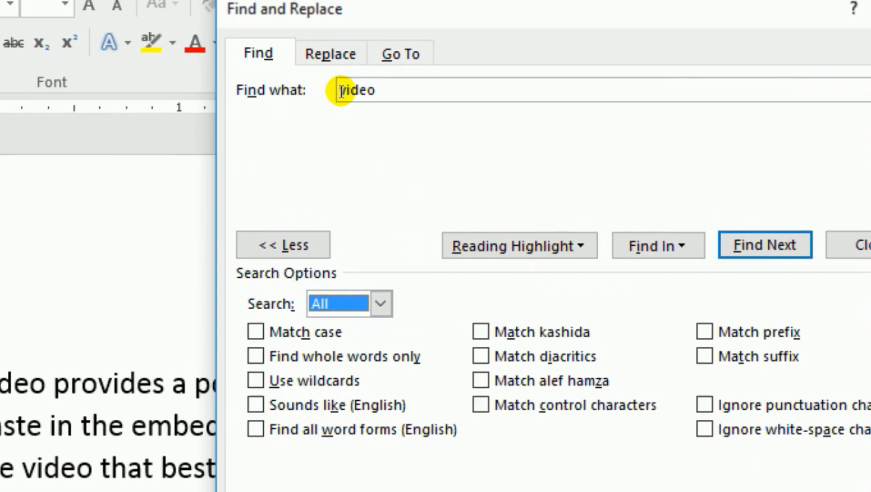
pyautogui.click(340, 90)
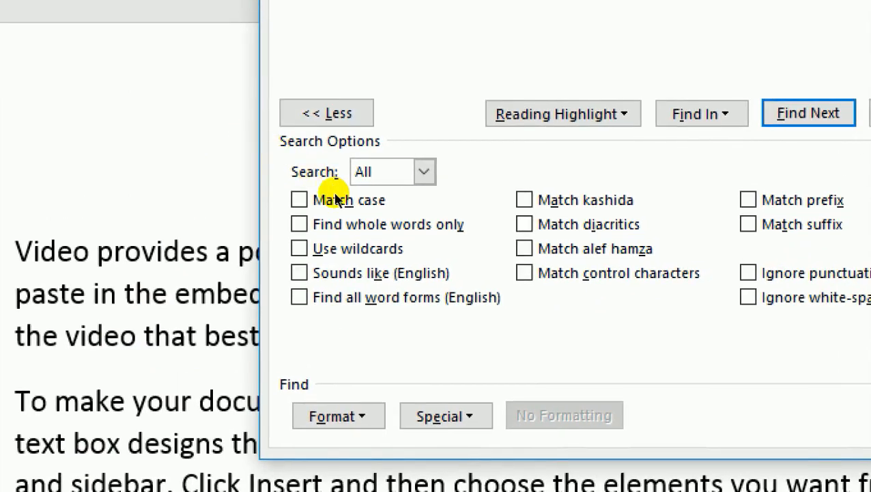
# Step: Try the Up and Down search directions and set the direction back to All
pyautogui.click(382, 172)
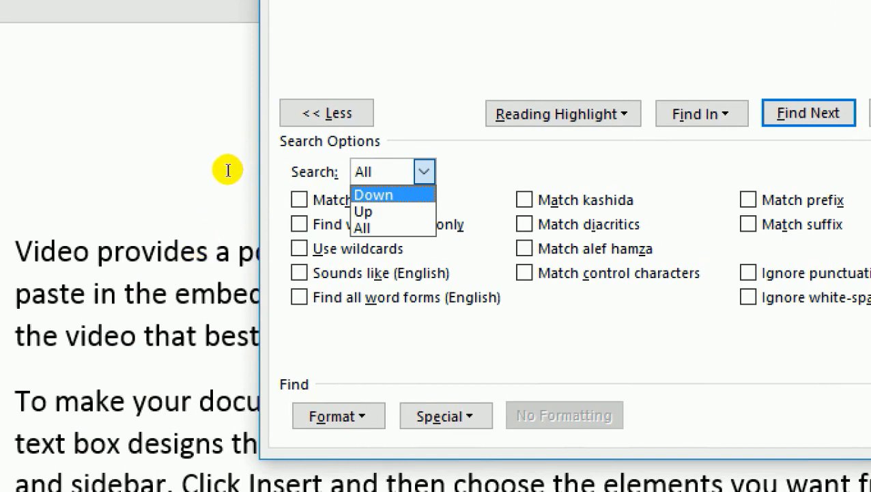
pyautogui.press('Down')
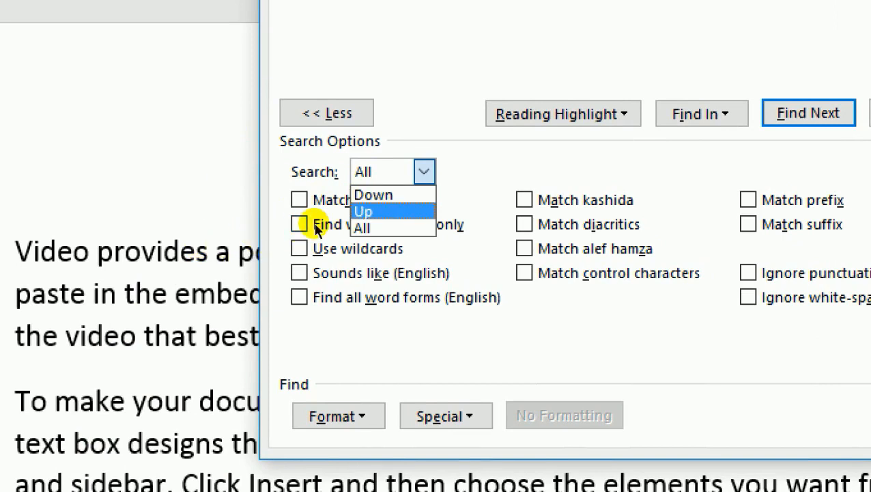
pyautogui.press('Return')
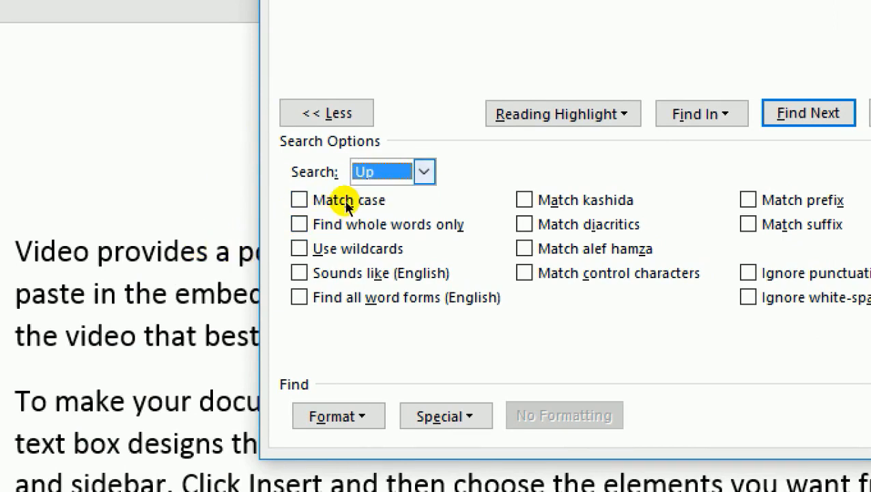
pyautogui.hotkey('alt', 'Down')
pyautogui.press('Up')
pyautogui.press('Return')
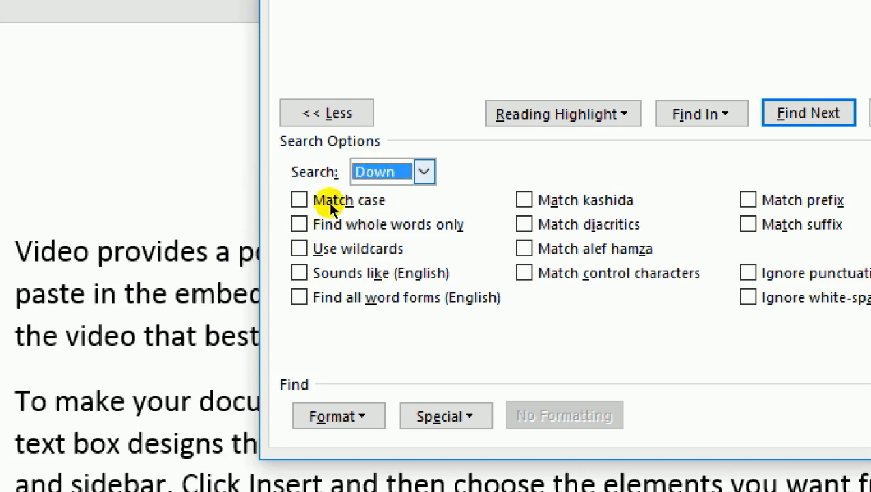
pyautogui.hotkey('alt', 'Down')
pyautogui.press('Down')
pyautogui.press('Down')
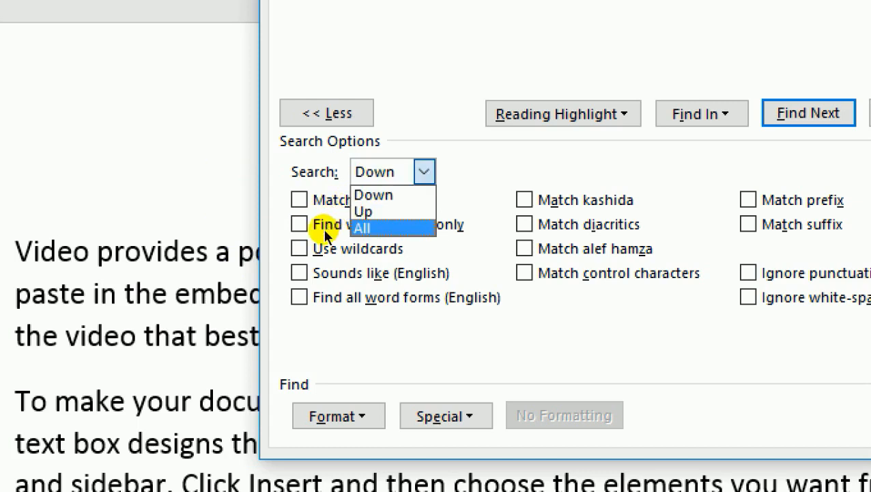
pyautogui.press('Return')
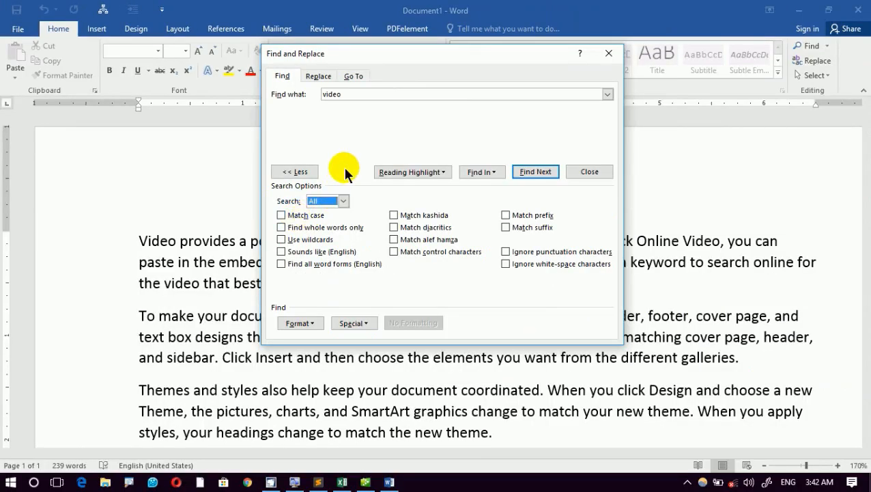
# Step: Move the dialog aside, highlight every "video" match with the search direction All, and clear the highlighting
pyautogui.moveTo(354, 58); pyautogui.dragTo(488, 46)
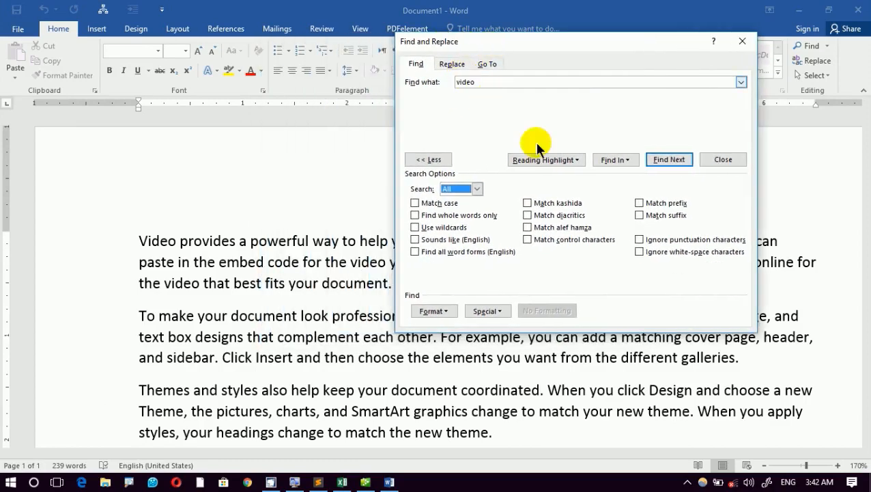
pyautogui.moveTo(472, 51); pyautogui.dragTo(524, 95)
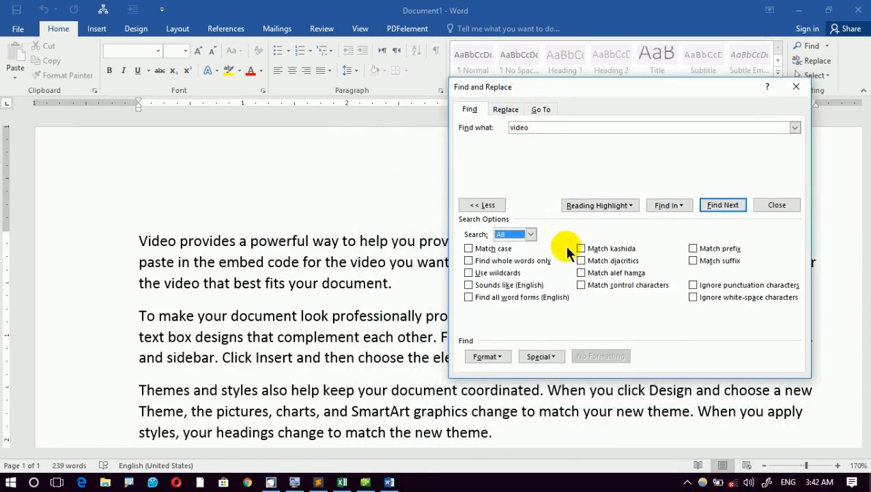
pyautogui.click(604, 205)
pyautogui.click(593, 219)
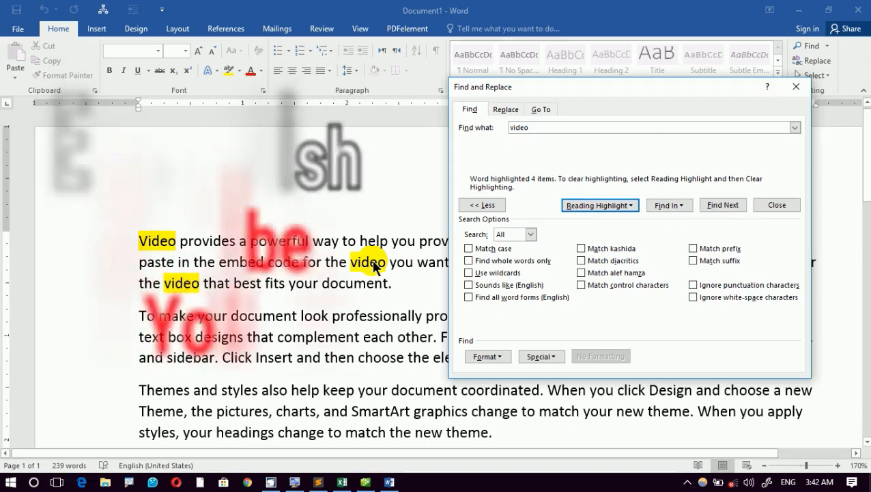
pyautogui.click(600, 205)
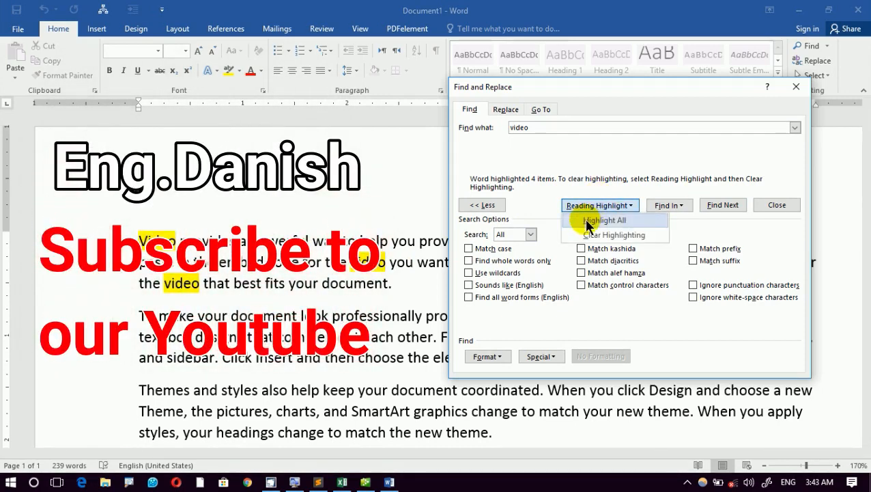
pyautogui.click(593, 233)
# Step: Highlight all occurrences of "click", review them in the document, and clear the highlighting
pyautogui.moveTo(535, 128); pyautogui.dragTo(459, 137)
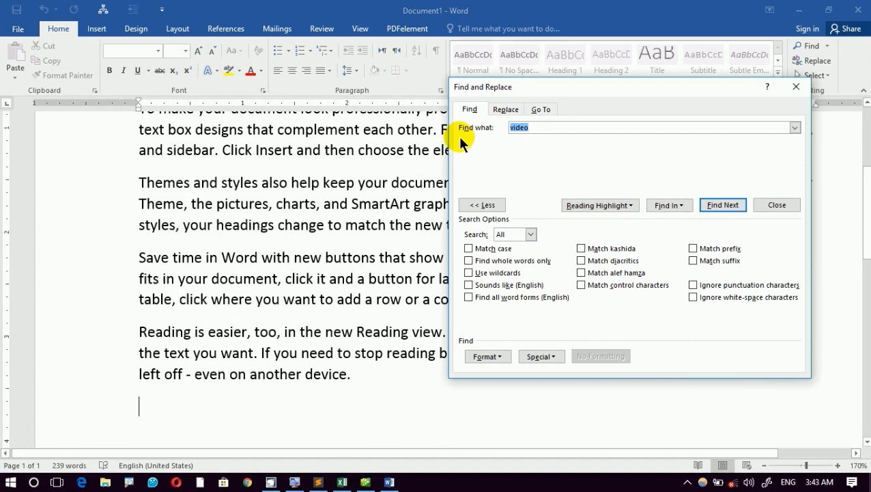
pyautogui.write('click')
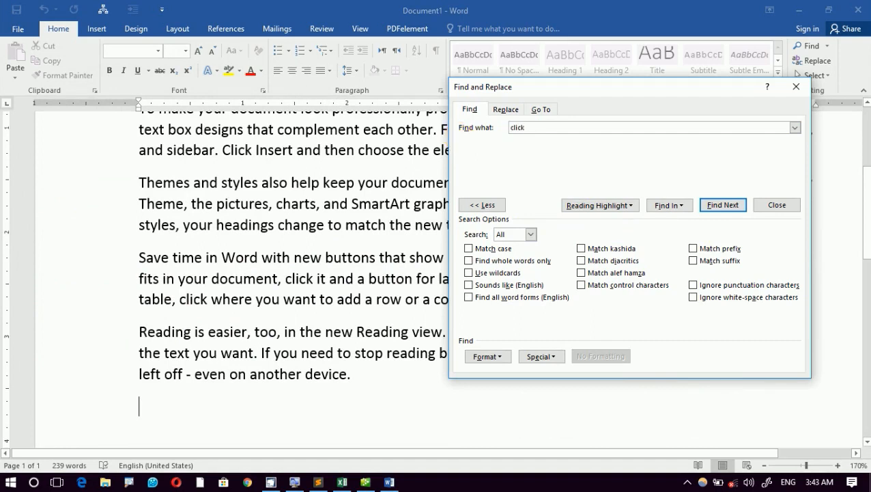
pyautogui.click(602, 205)
pyautogui.click(594, 217)
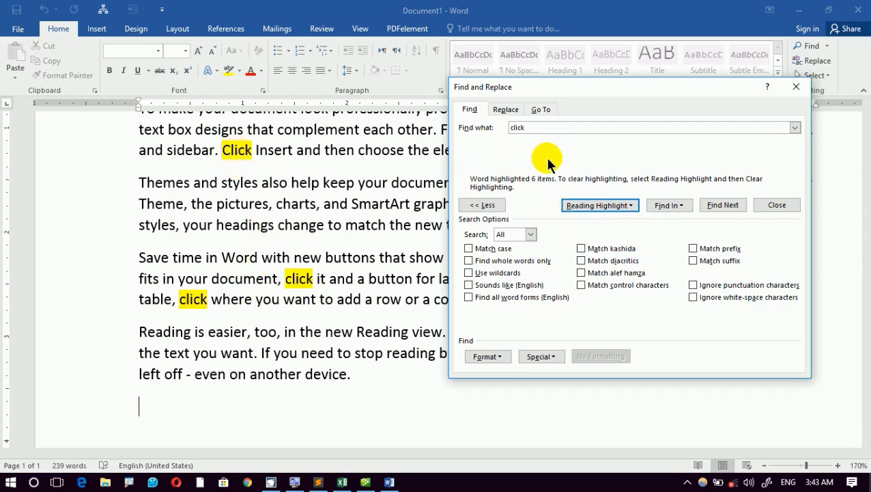
pyautogui.click(866, 233)
pyautogui.moveTo(866, 232); pyautogui.dragTo(862, 174)
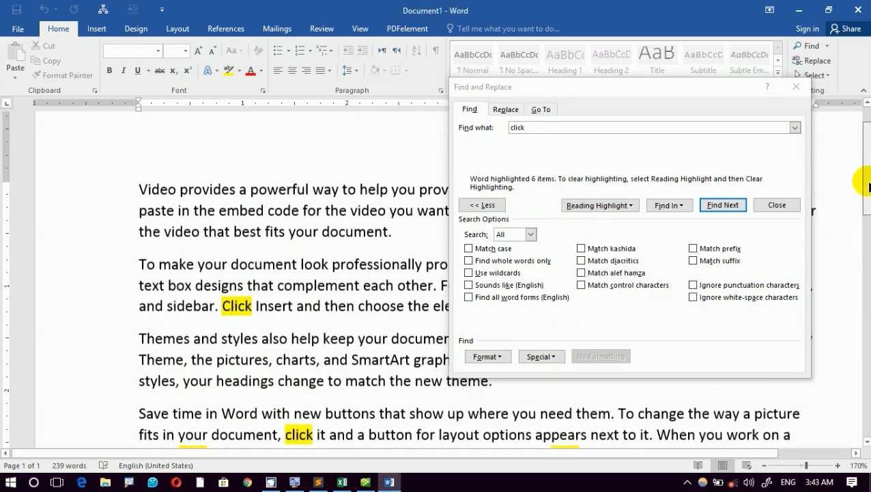
pyautogui.click(584, 205)
pyautogui.click(601, 235)
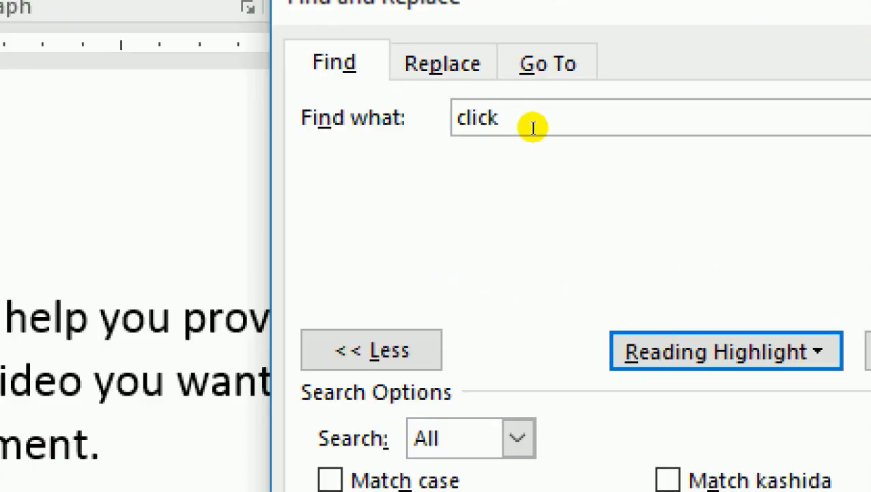
# Step: Change the search term to "CLICK", highlight all its matches without case matching, and clear the highlighting
pyautogui.doubleClick(519, 132)
pyautogui.write('CLICK')
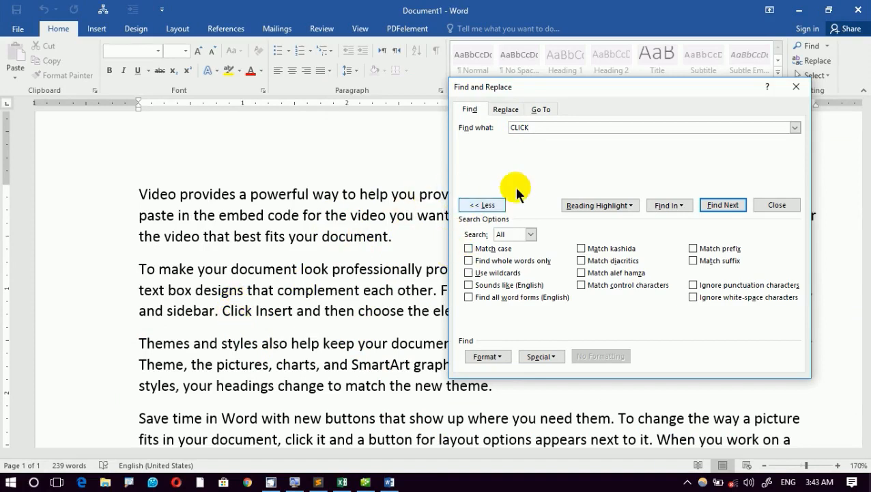
pyautogui.click(584, 205)
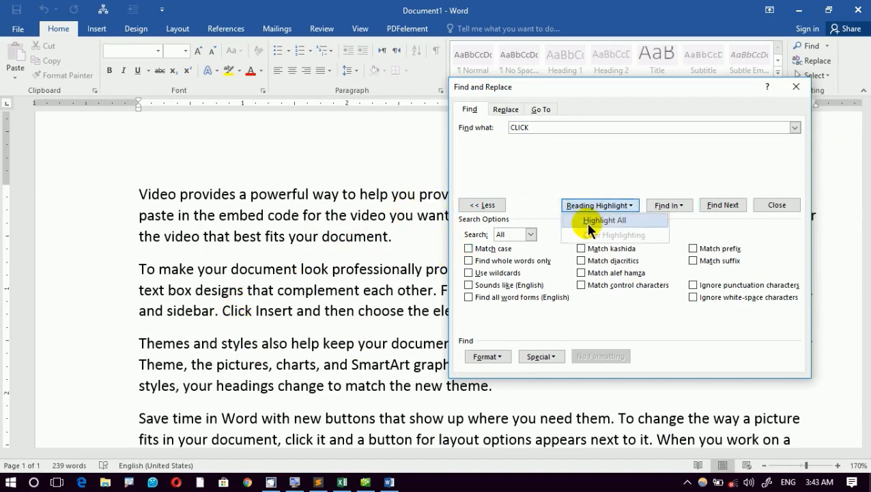
pyautogui.click(587, 221)
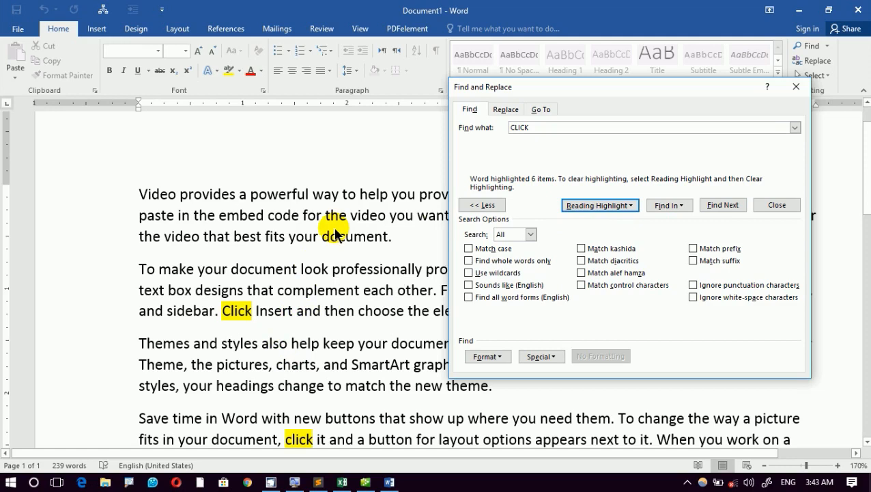
pyautogui.click(605, 206)
pyautogui.click(604, 235)
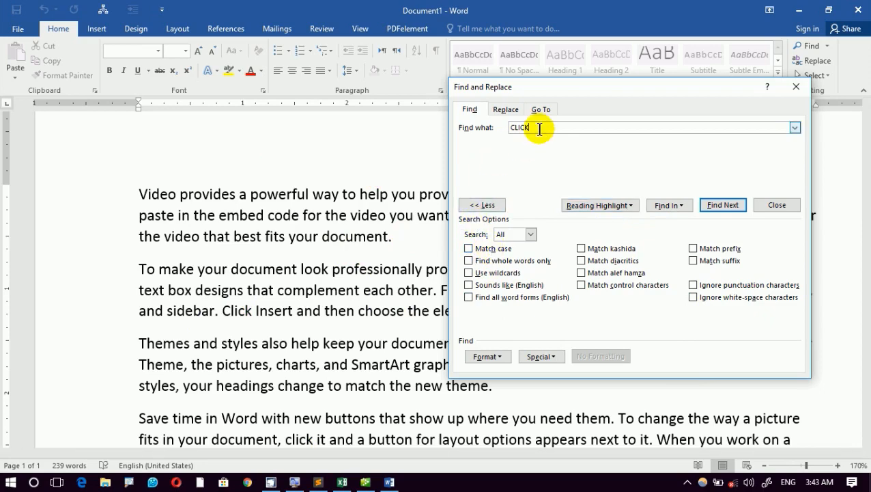
# Step: Enable Match case and try to highlight all occurrences of "CLICK" in the document
pyautogui.moveTo(540, 129); pyautogui.dragTo(506, 131)
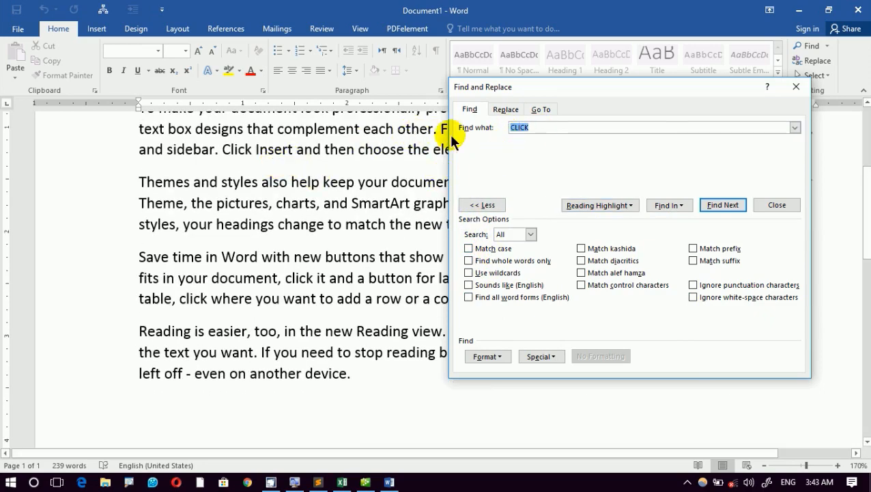
pyautogui.click(408, 186)
pyautogui.scroll(3, 408, 187)
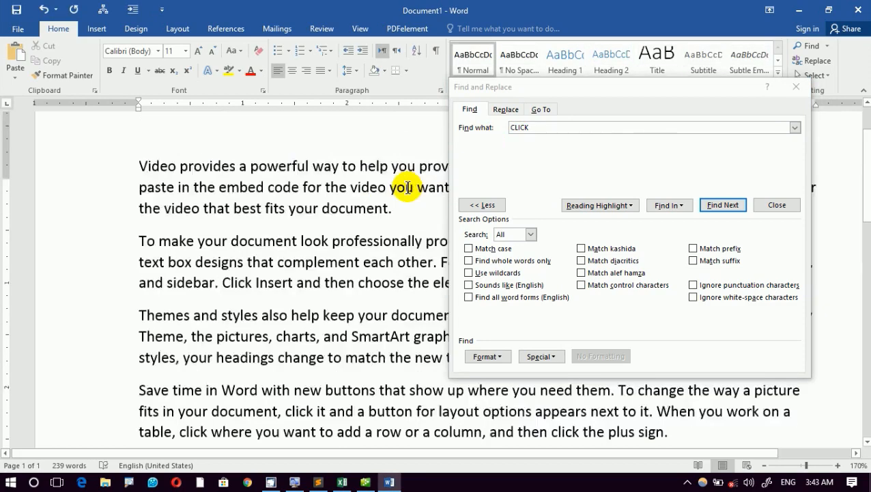
pyautogui.click(469, 250)
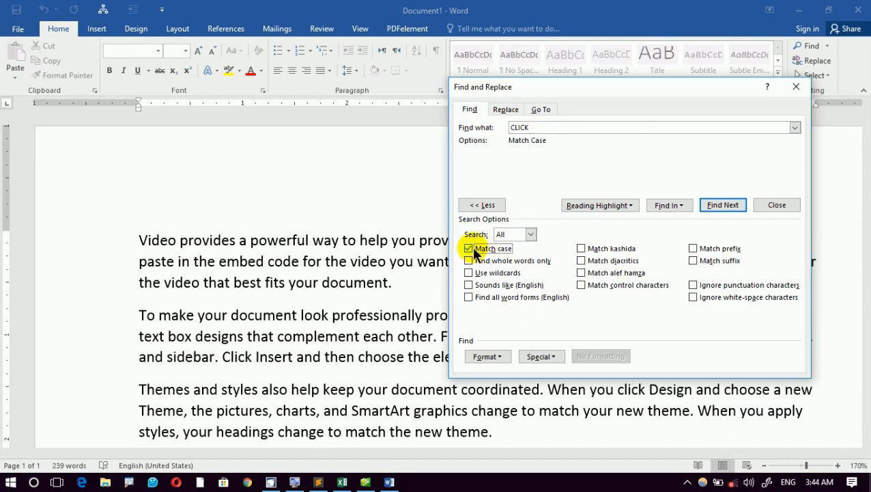
pyautogui.click(605, 207)
pyautogui.click(606, 219)
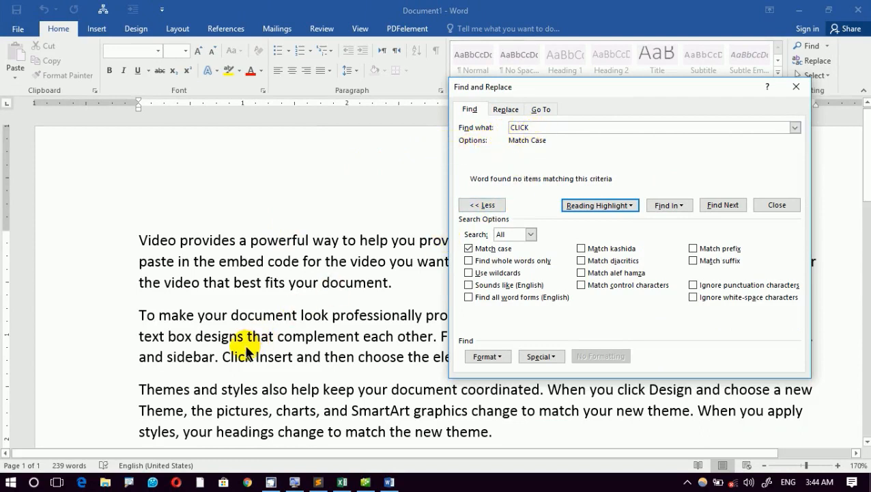
# Step: Disable Match case, highlight all "CLICK" matches again for comparison, and clear the highlighting
pyautogui.click(469, 248)
pyautogui.click(598, 207)
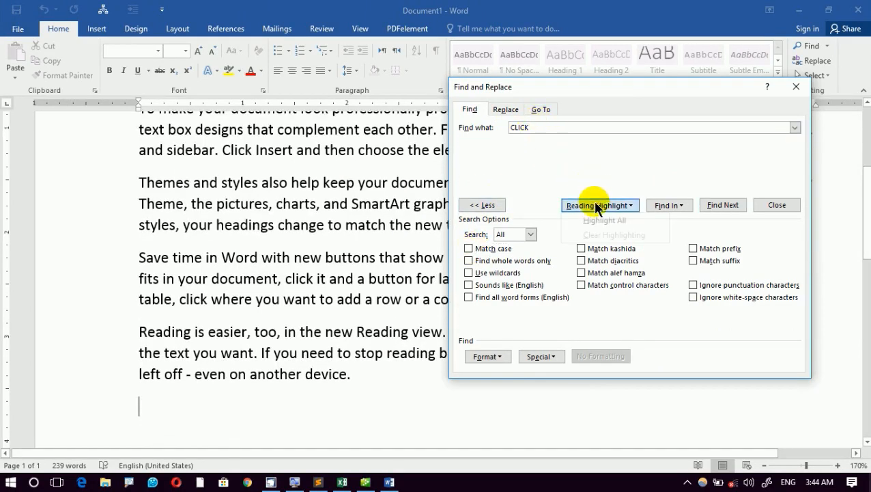
pyautogui.click(591, 220)
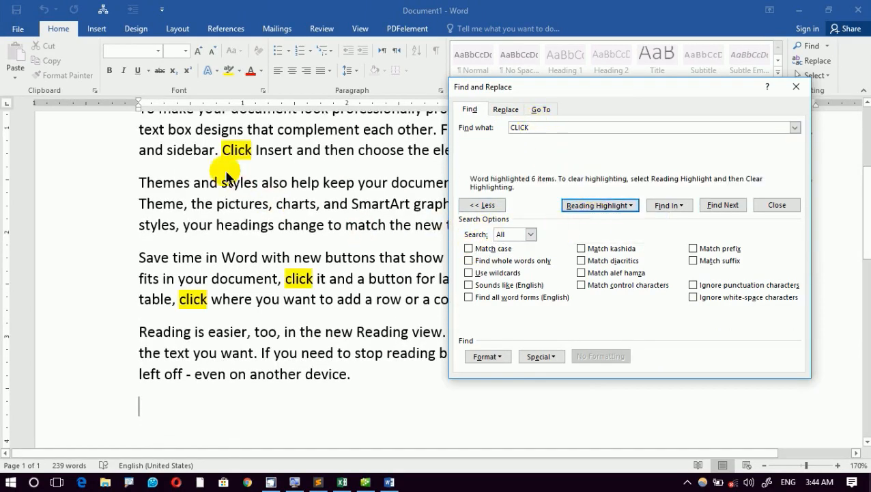
pyautogui.click(596, 205)
pyautogui.click(578, 219)
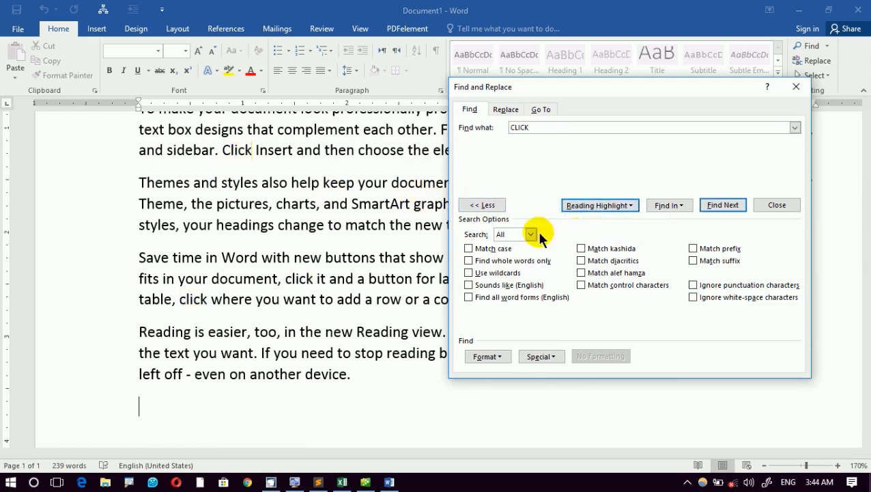
# Step: Enable Match case again and repeat the highlighting of all "CLICK" matches
pyautogui.click(470, 249)
pyautogui.click(578, 207)
pyautogui.click(583, 225)
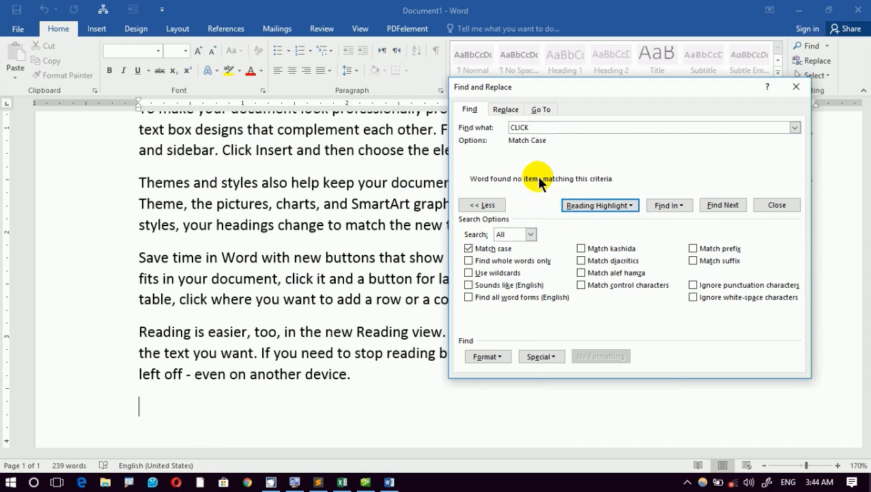
# Step: Change the search term to lowercase "click" and highlight all case-matched occurrences
pyautogui.doubleClick(537, 128)
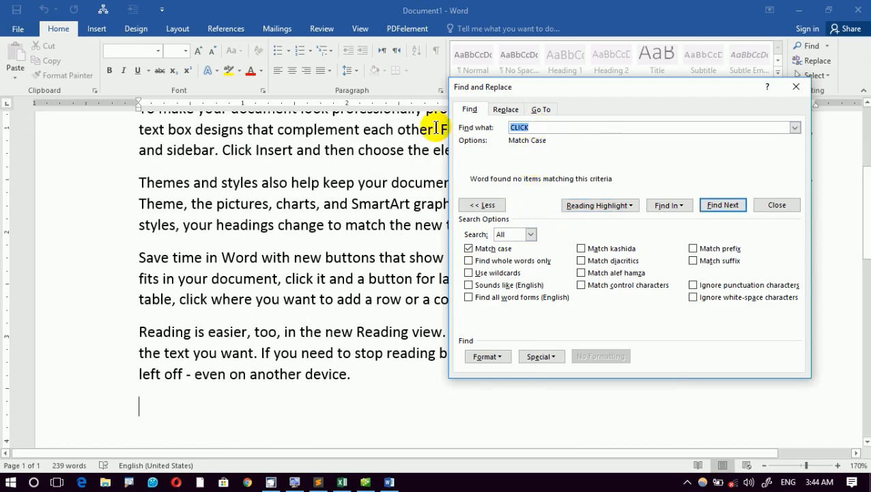
pyautogui.write('c')
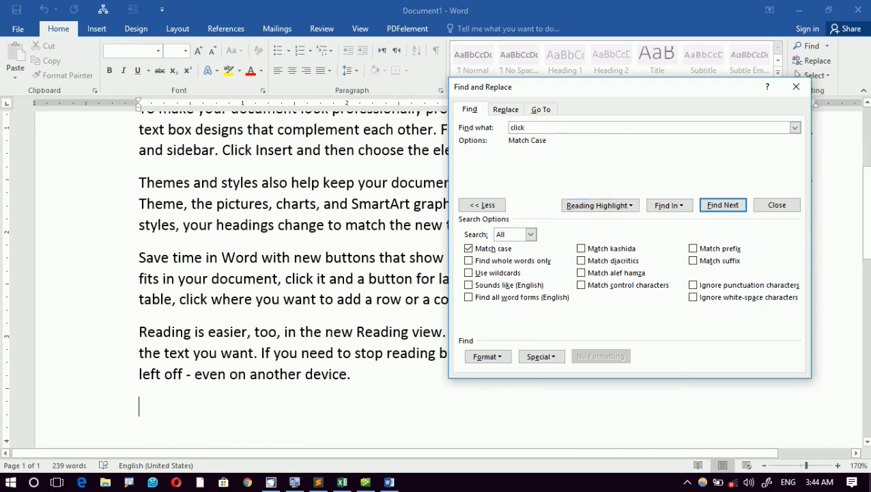
pyautogui.write('lick')
pyautogui.click(619, 205)
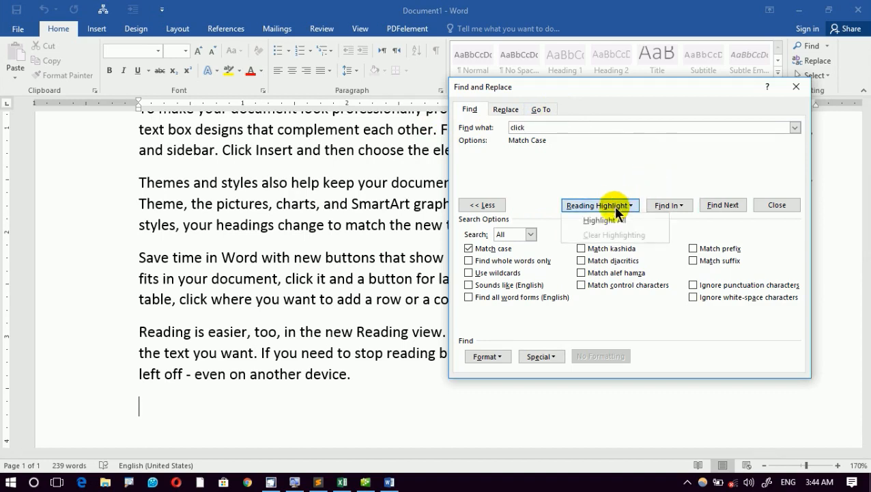
pyautogui.click(618, 218)
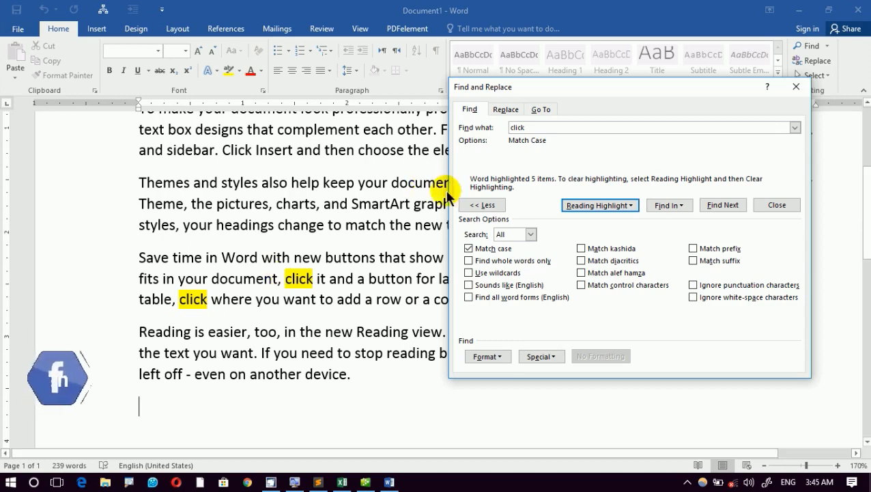
# Step: Disable Match case, close the search dialog, and review the highlighted "click" words in the document
pyautogui.click(489, 249)
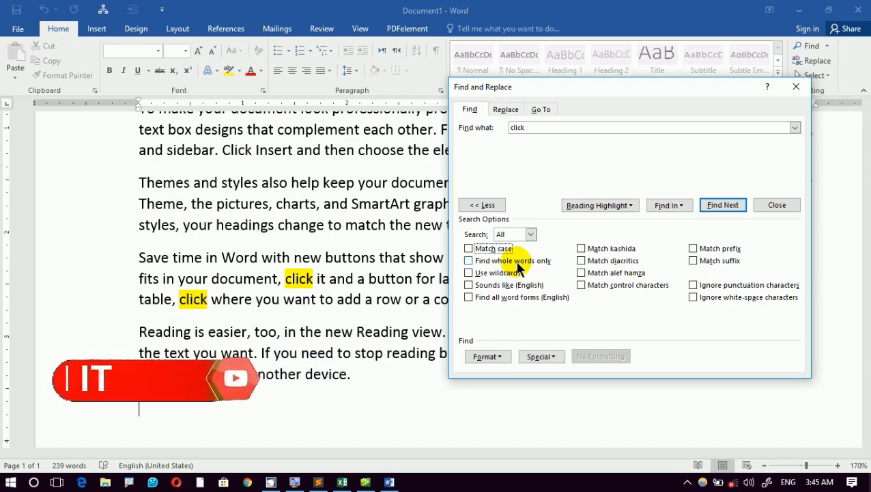
pyautogui.click(775, 204)
pyautogui.scroll(2, 760, 202)
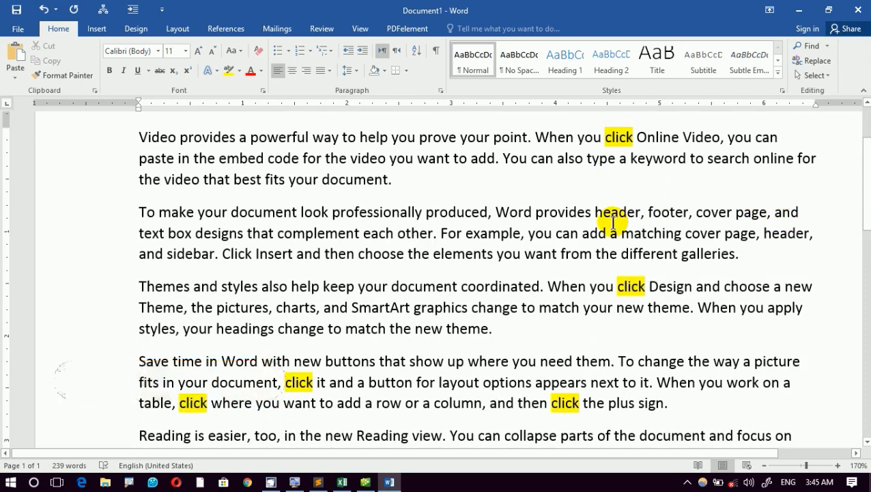
pyautogui.scroll(2, 607, 205)
# Step: Undo and redo the generated sample text to remove the remaining highlighting
pyautogui.hotkey('ctrl', 'z')
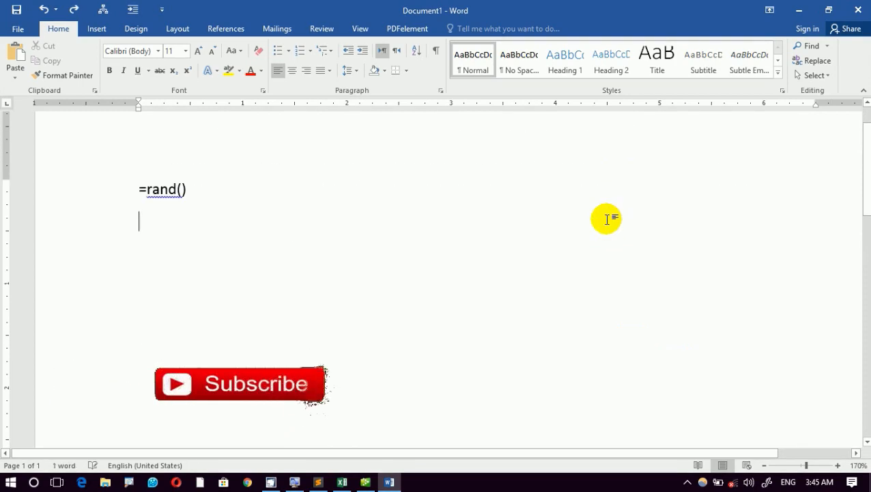
pyautogui.hotkey('ctrl', 'y')
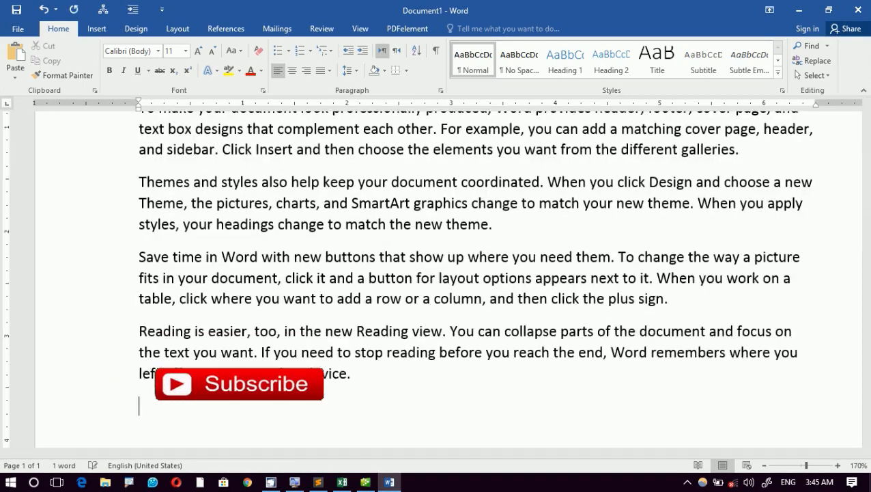
pyautogui.scroll(3, 572, 205)
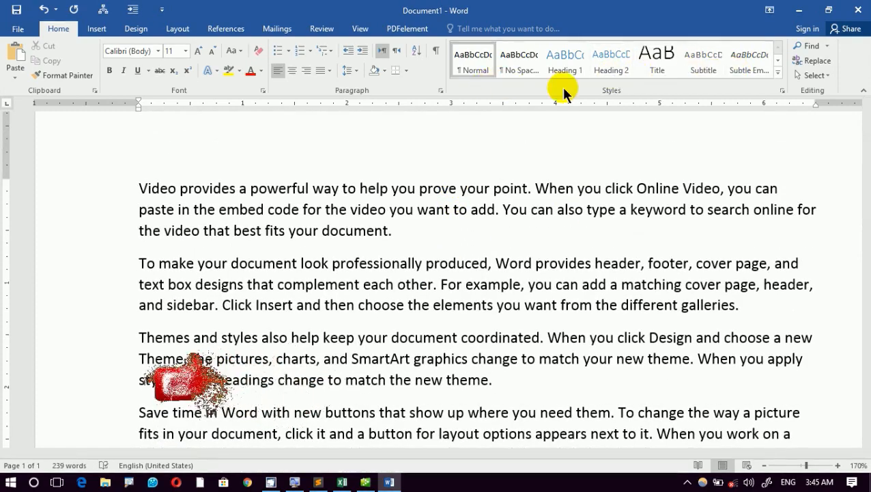
# Step: Reopen Advanced Find clear of the text, enter "prof" as the search term, and disable Match case
pyautogui.click(828, 46)
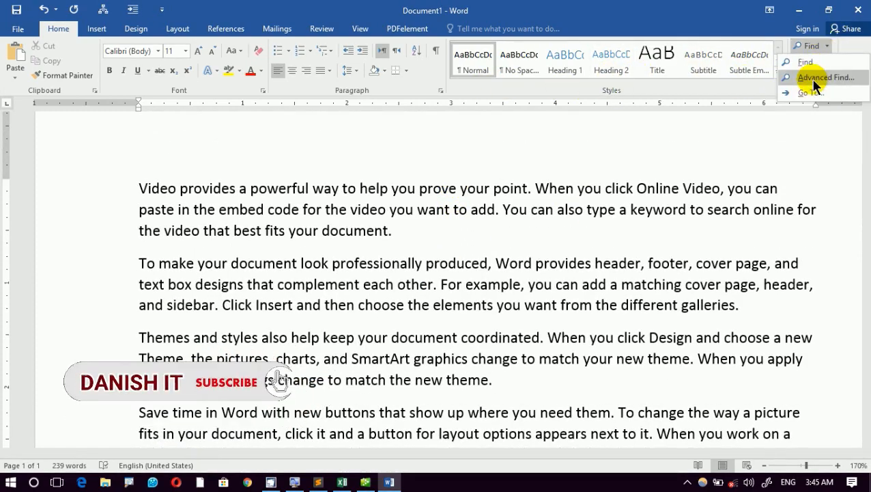
pyautogui.click(813, 79)
pyautogui.moveTo(546, 92); pyautogui.dragTo(592, 44)
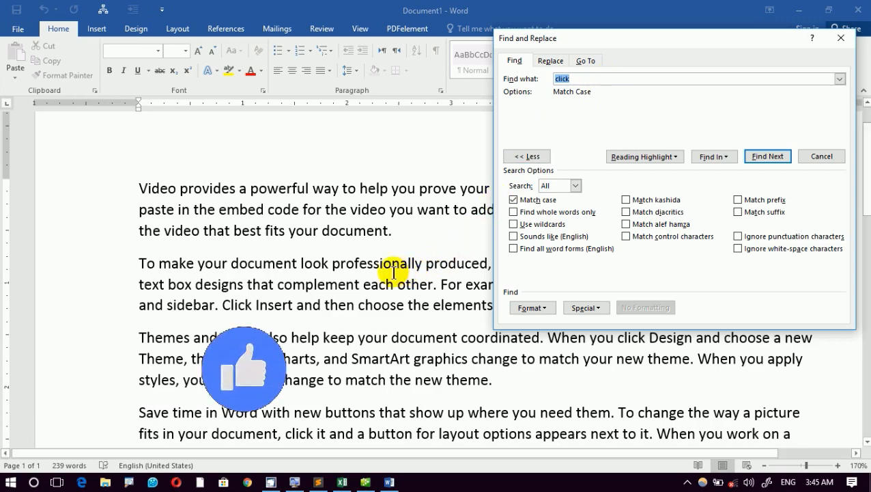
pyautogui.write('prof')
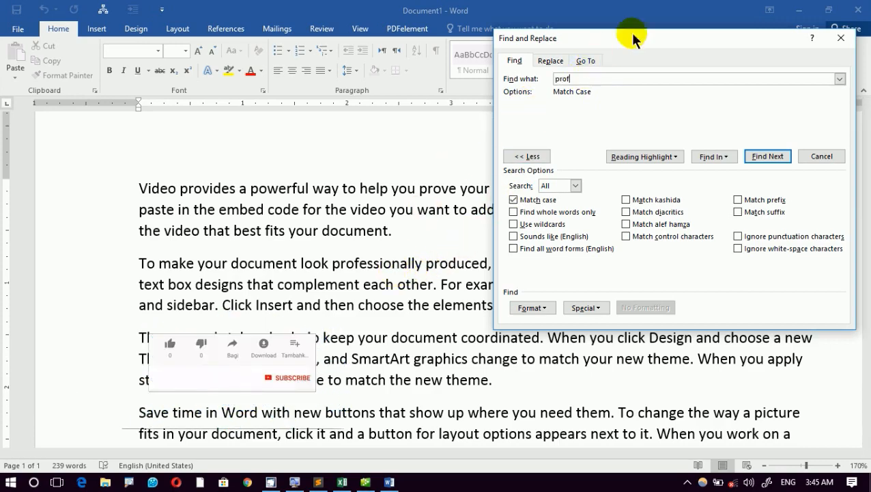
pyautogui.click(514, 199)
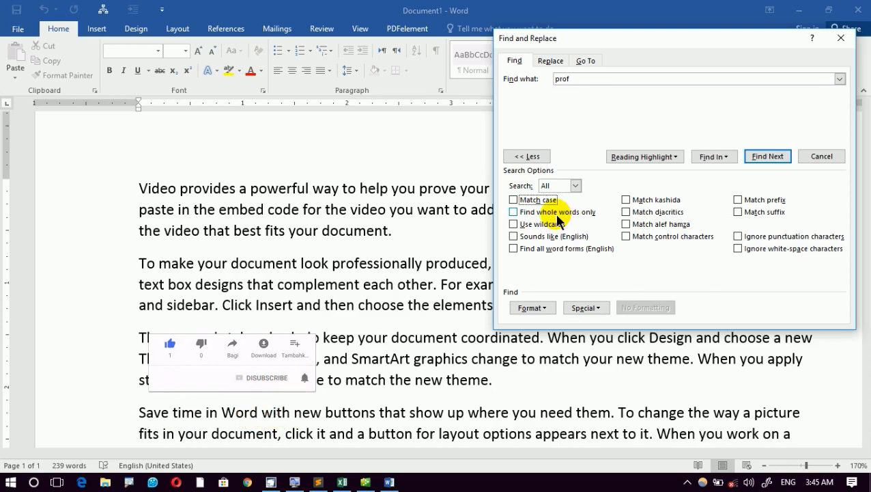
# Step: Highlight all partial matches of "prof" in the document and clear the highlighting
pyautogui.click(635, 158)
pyautogui.click(640, 170)
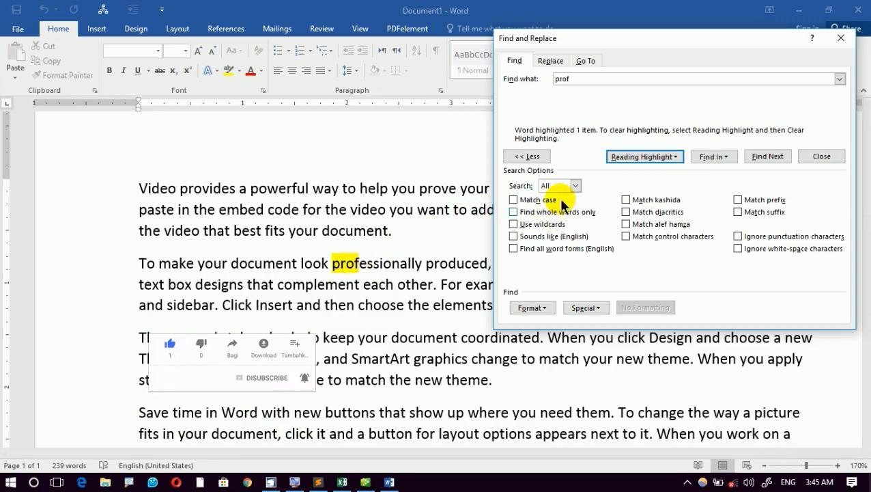
pyautogui.click(646, 157)
pyautogui.click(642, 189)
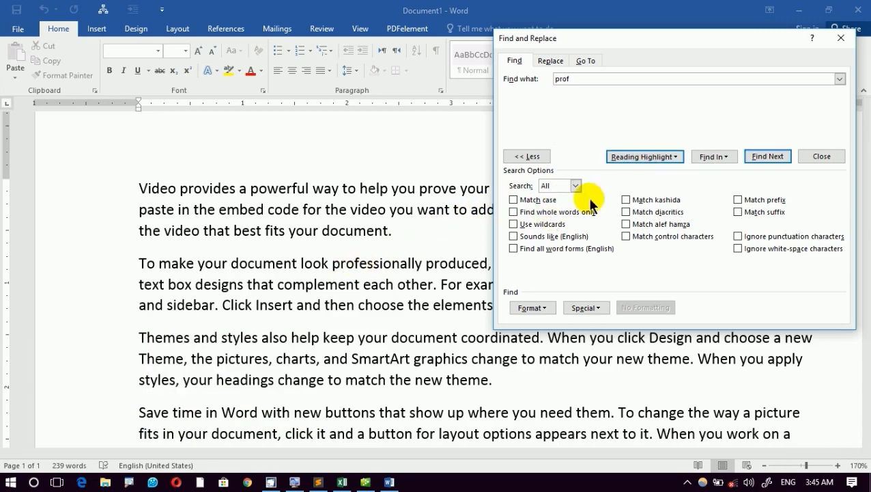
# Step: Enable Find whole words only and try to highlight all occurrences of "prof"
pyautogui.click(513, 212)
pyautogui.scroll(-3, 537, 216)
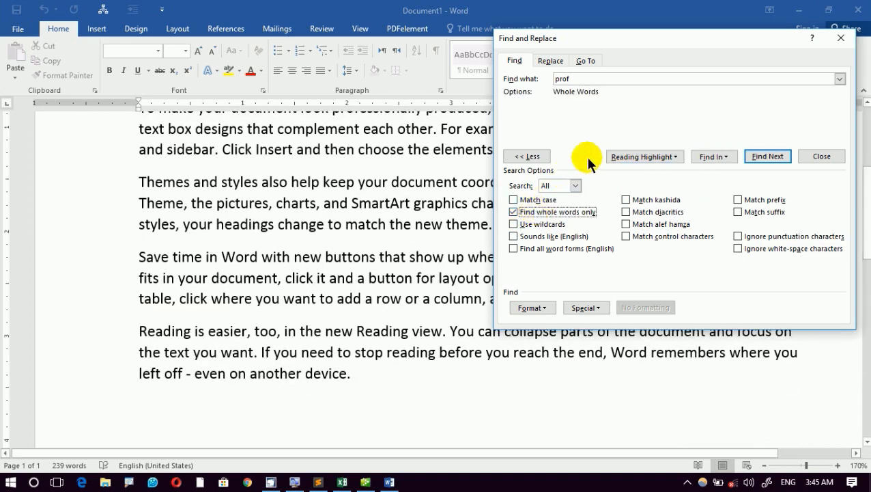
pyautogui.click(635, 154)
pyautogui.click(641, 169)
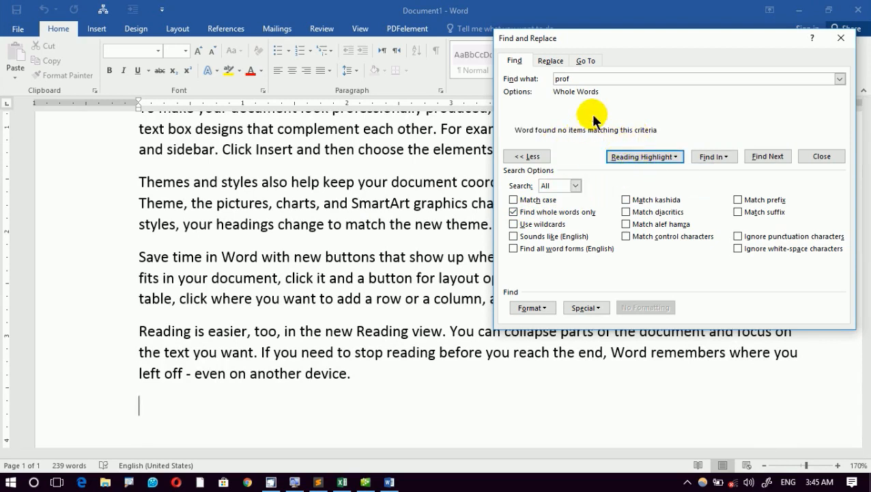
# Step: Copy the word "professionally" from the second paragraph of the document
pyautogui.click(607, 80)
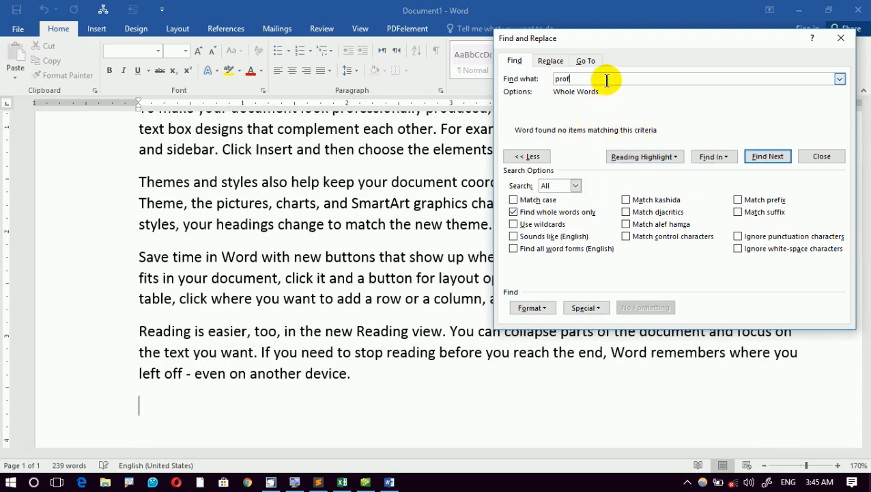
pyautogui.click(472, 151)
pyautogui.scroll(5, 444, 147)
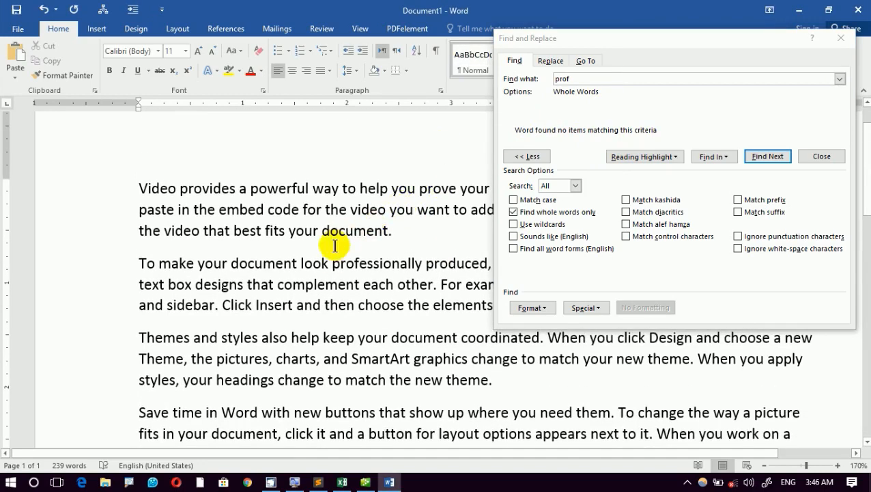
pyautogui.doubleClick(373, 264)
pyautogui.hotkey('ctrl', 'c')
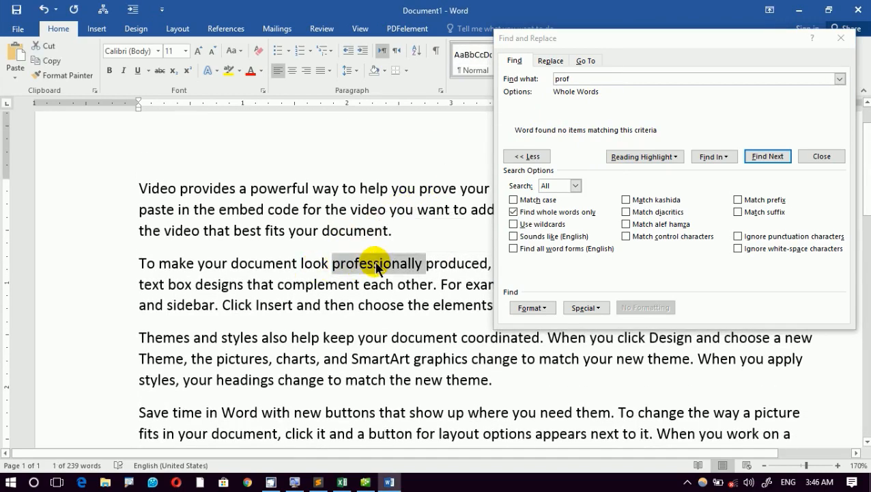
pyautogui.click(382, 305)
# Step: Replace the search term "prof" with the copied word "professionally" and highlight all its occurrences
pyautogui.click(595, 78)
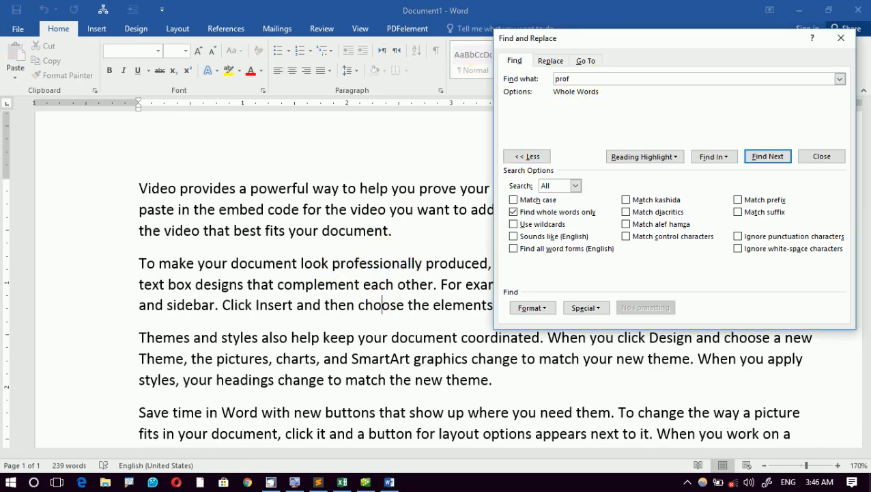
pyautogui.press('BackSpace')
pyautogui.press('BackSpace')
pyautogui.press('BackSpace')
pyautogui.press('BackSpace')
pyautogui.hotkey('ctrl', 'v')
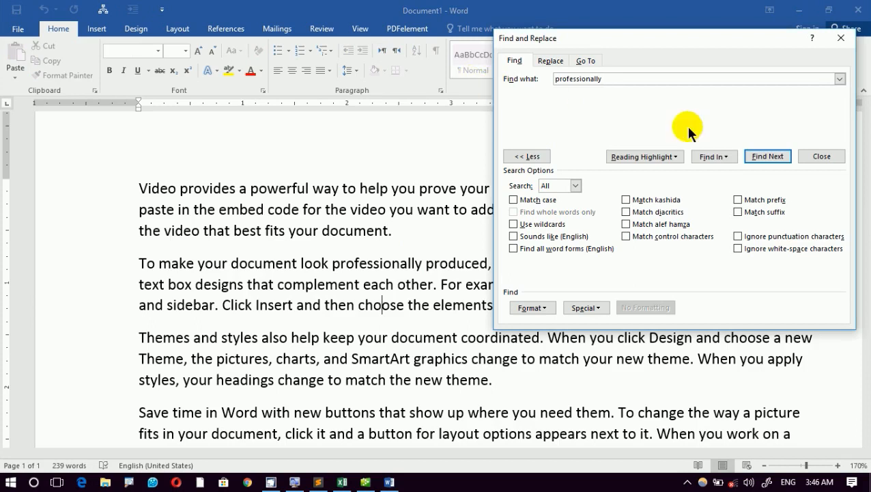
pyautogui.click(672, 156)
pyautogui.click(665, 174)
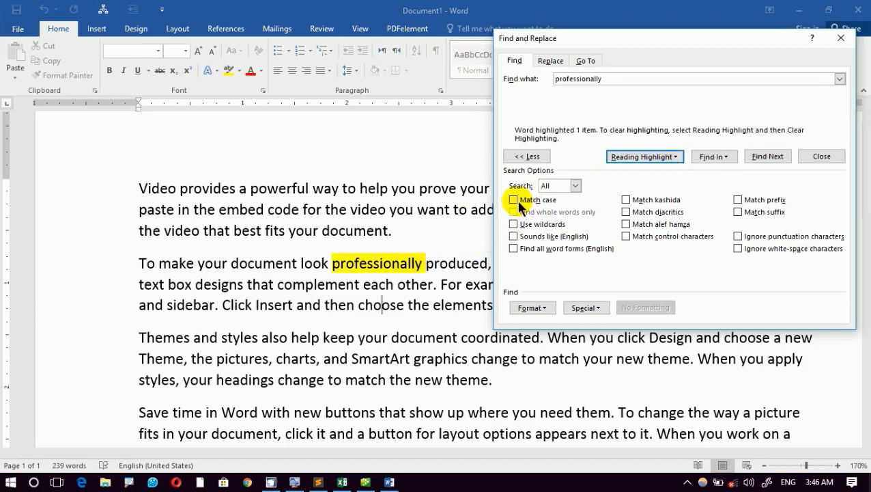
# Step: Clear the reading highlight from the word "professionally"
pyautogui.moveTo(606, 80); pyautogui.dragTo(556, 80)
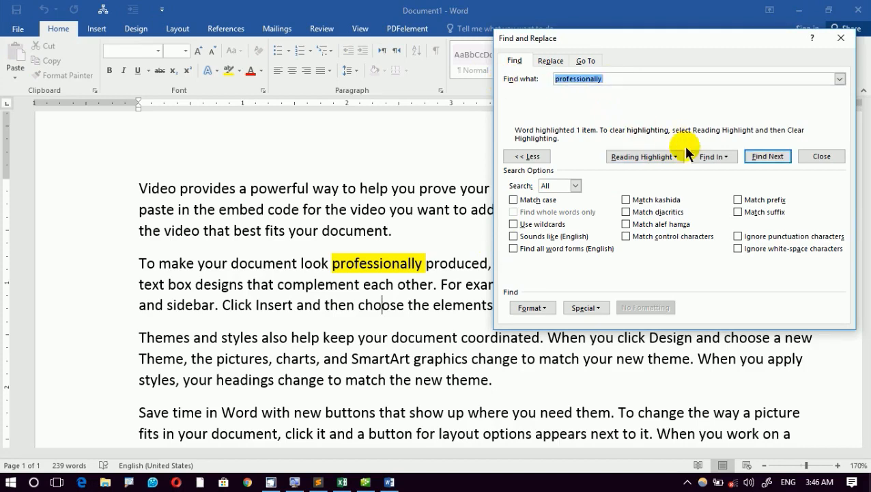
pyautogui.click(659, 157)
pyautogui.click(643, 194)
# Step: Shorten the search term to "prof" and highlight all its matches in the document
pyautogui.doubleClick(605, 78)
pyautogui.click(608, 78)
pyautogui.moveTo(608, 79); pyautogui.dragTo(572, 78)
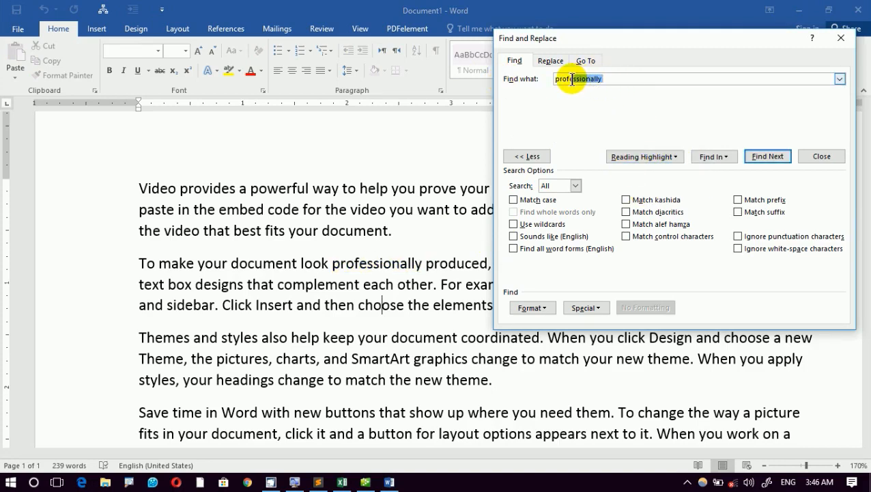
pyautogui.press('BackSpace')
pyautogui.click(629, 157)
pyautogui.click(637, 172)
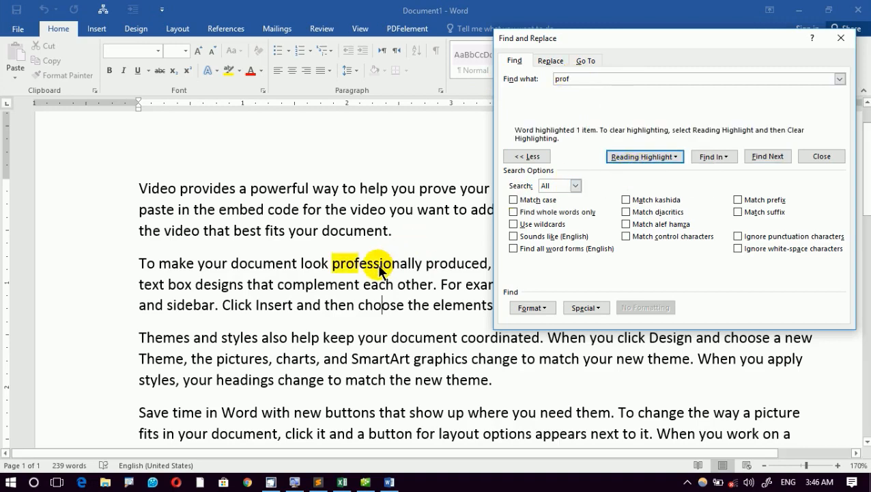
# Step: Clear the highlighting of "prof" and empty the search term
pyautogui.moveTo(602, 81); pyautogui.dragTo(498, 79)
pyautogui.write('\\')
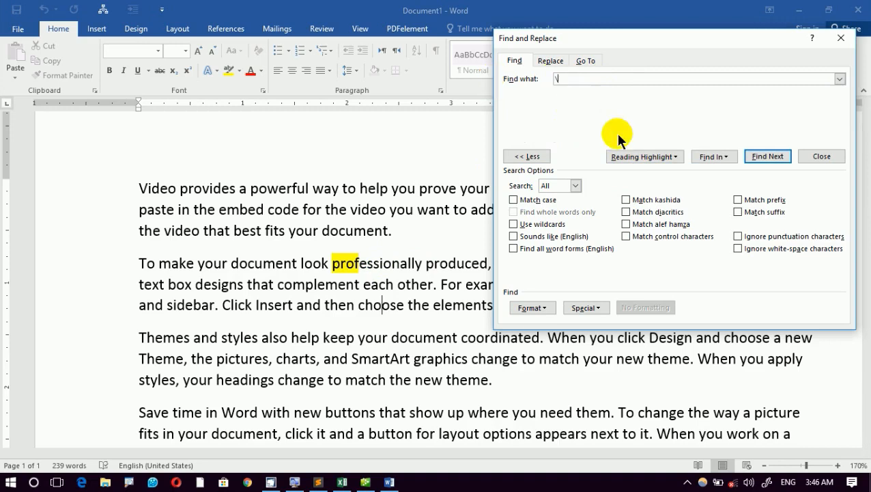
pyautogui.click(655, 157)
pyautogui.click(639, 187)
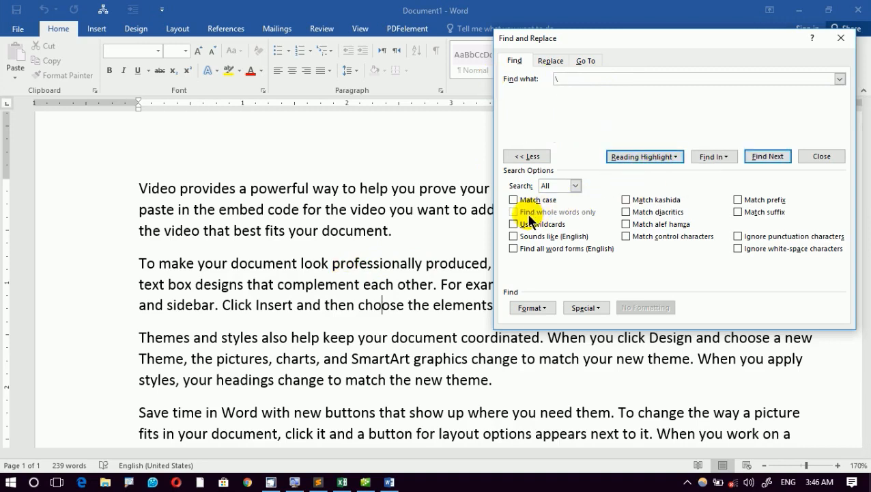
pyautogui.click(578, 78)
pyautogui.write('\\')
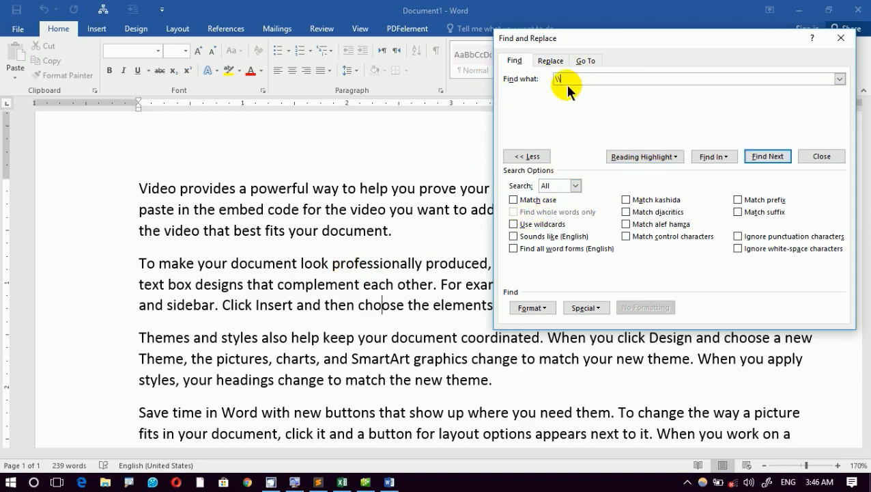
pyautogui.press('BackSpace')
pyautogui.press('BackSpace')
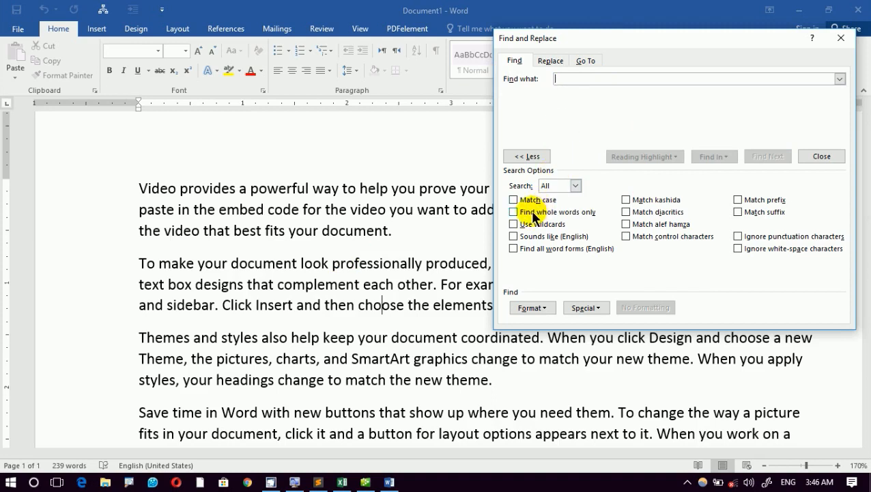
# Step: Enable Find whole words only, set the search term to "professionally" and highlight all its occurrences
pyautogui.click(515, 211)
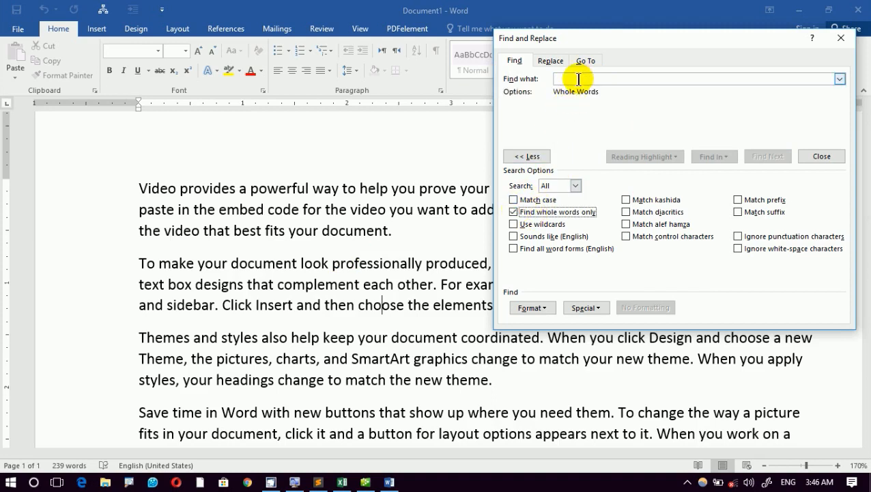
pyautogui.write('professionally')
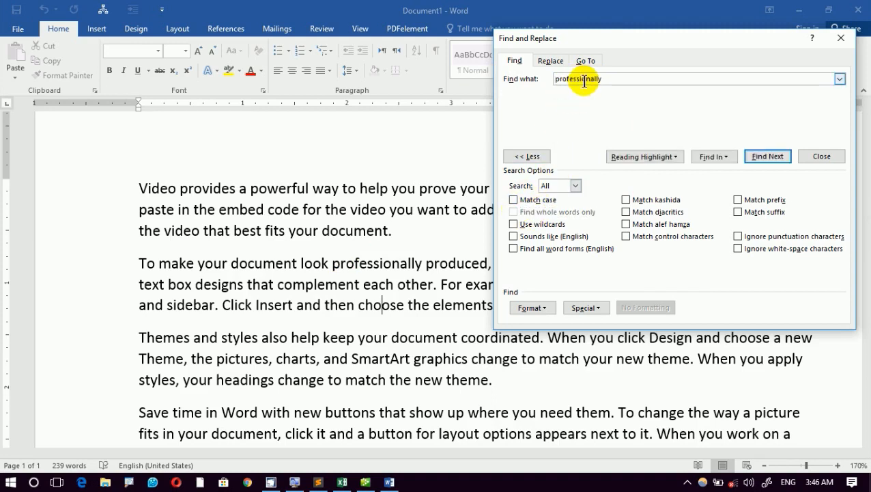
pyautogui.click(640, 156)
pyautogui.click(645, 175)
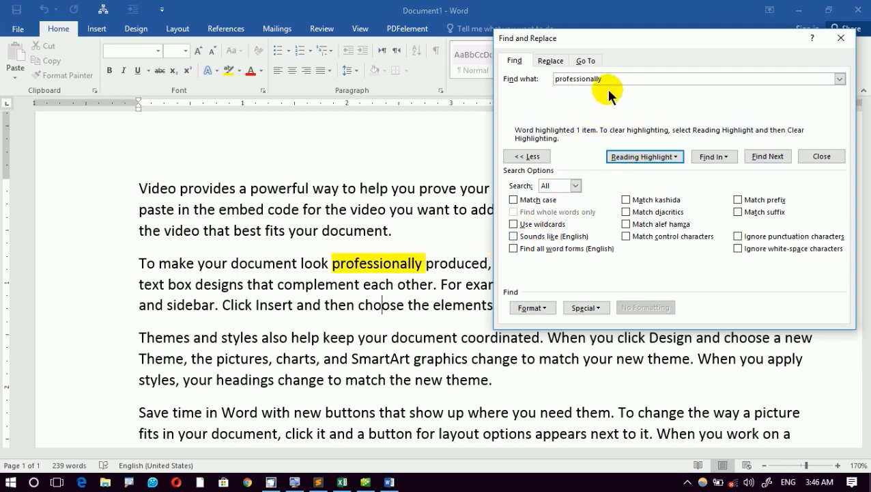
# Step: Replace the "professionally" highlighting with a highlight of all matches for the shortened search term "prof"
pyautogui.click(628, 161)
pyautogui.click(656, 185)
pyautogui.moveTo(603, 79); pyautogui.dragTo(574, 77)
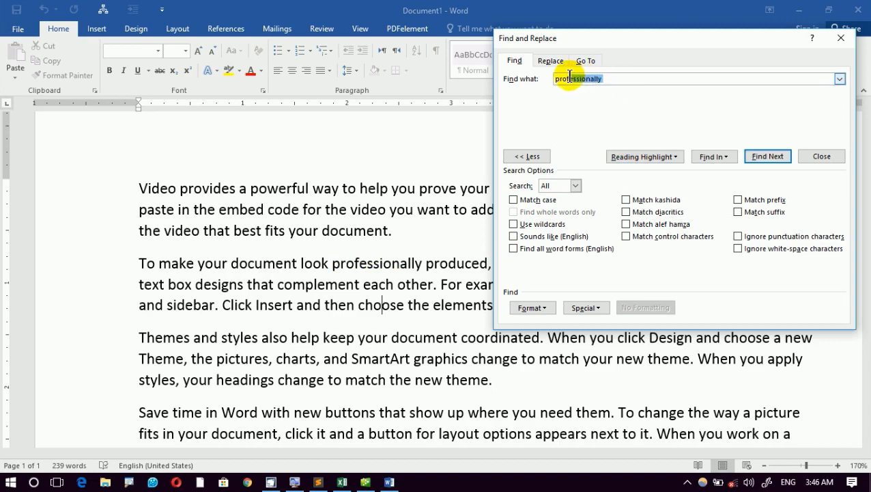
pyautogui.press('BackSpace')
pyautogui.click(645, 156)
pyautogui.click(641, 171)
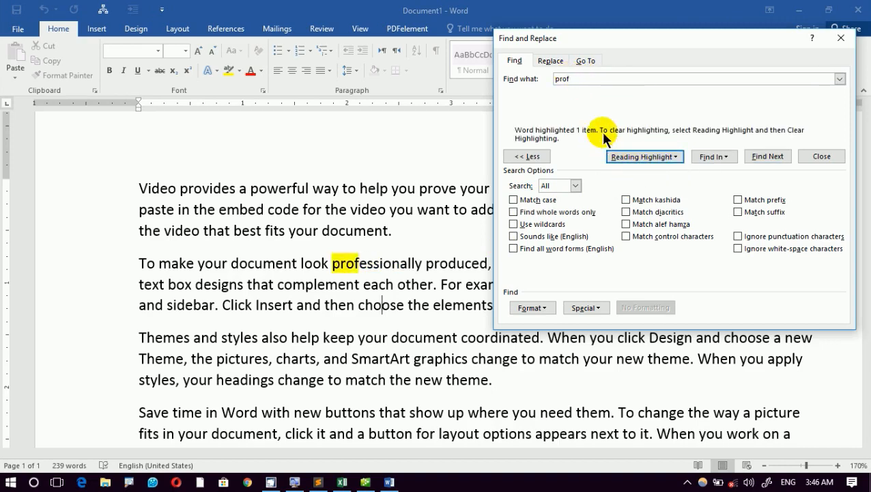
# Step: Enable Find whole words only for the term "prof" and close the Find and Replace dialog
pyautogui.click(530, 211)
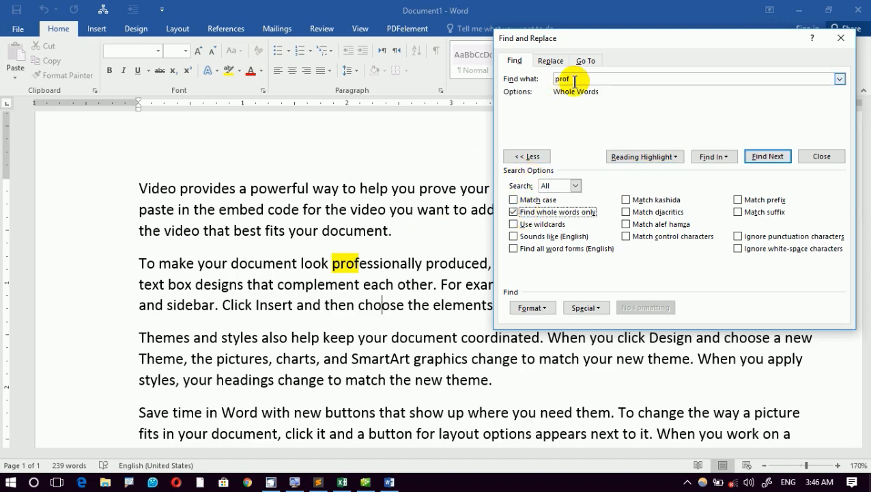
pyautogui.click(836, 157)
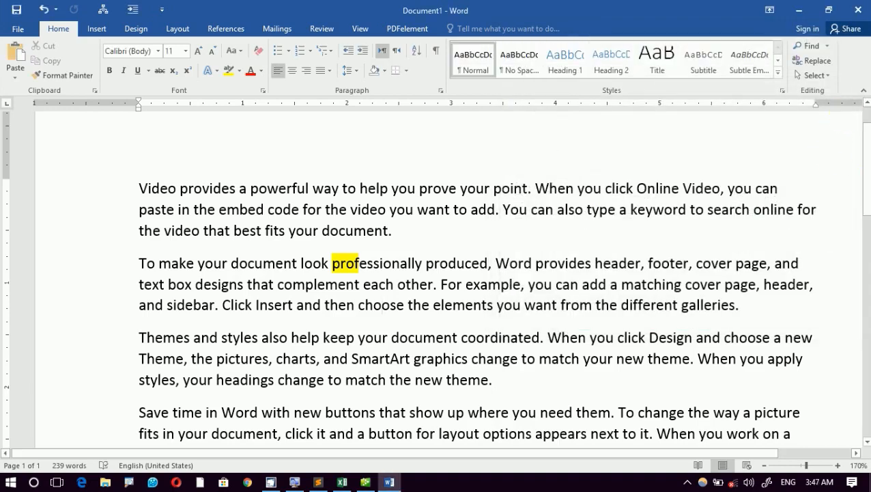
pyautogui.click(828, 46)
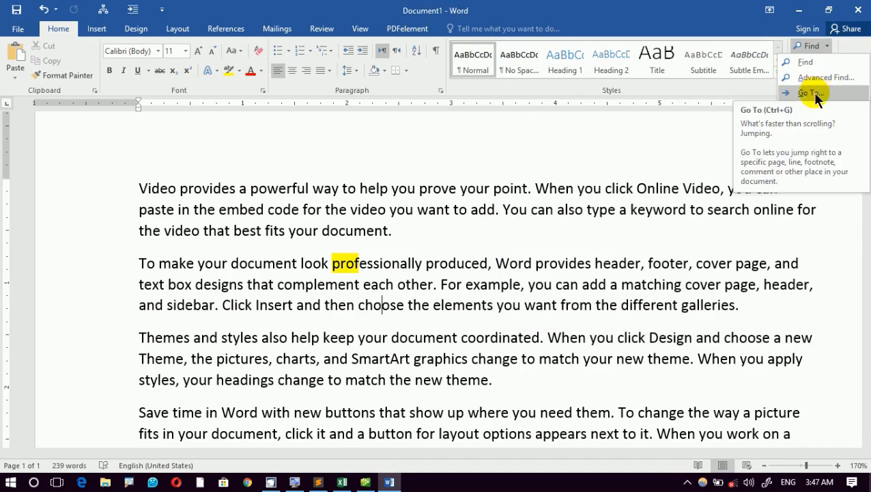
pyautogui.click(586, 198)
# Step: Generate sample paragraphs with =rand() below the last paragraph of the document
pyautogui.scroll(-5, 586, 199)
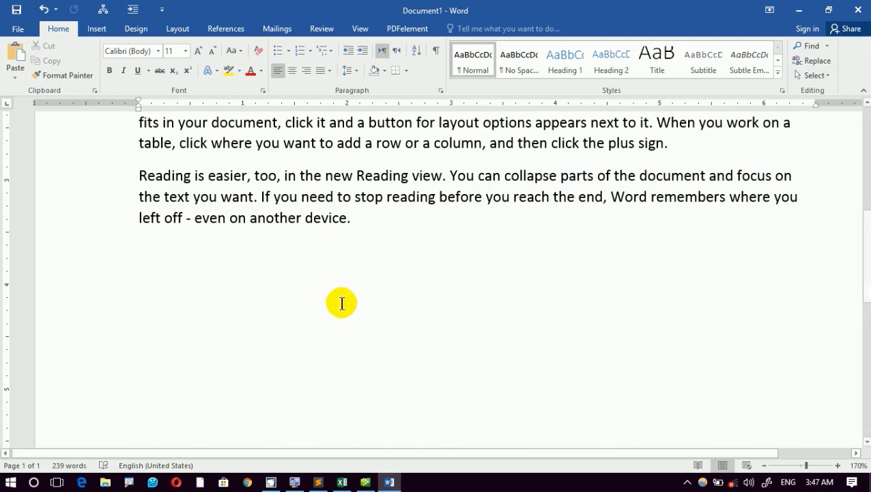
pyautogui.click(314, 316)
pyautogui.write('=rand()')
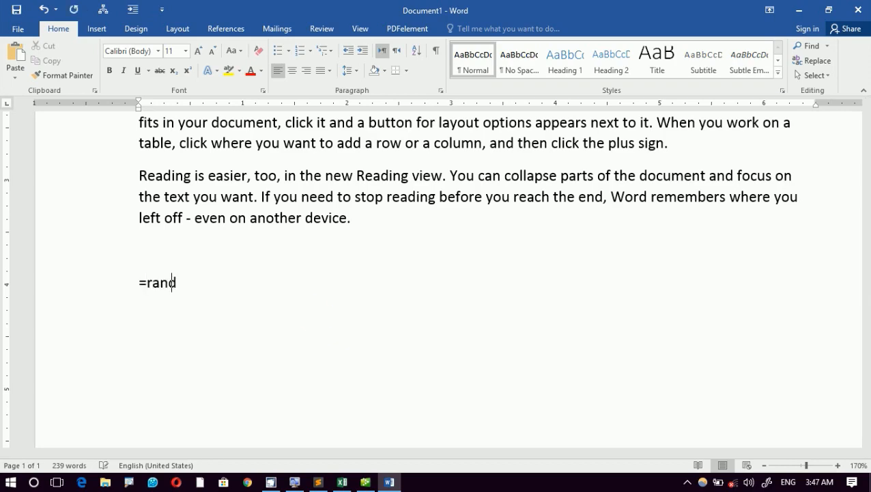
pyautogui.press('Return')
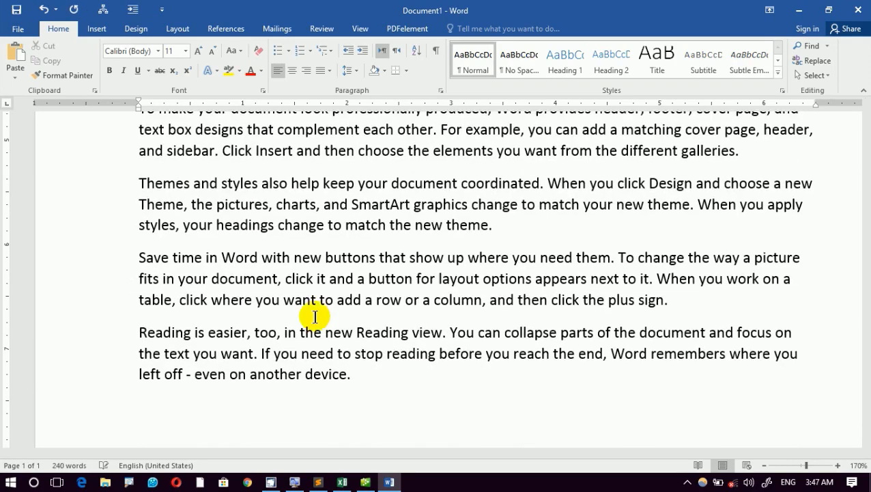
# Step: Add page breaks up to page 9 and generate one sample paragraph there with =rand(1)
pyautogui.hotkey('ctrl', 'Return')
pyautogui.write('=rand')
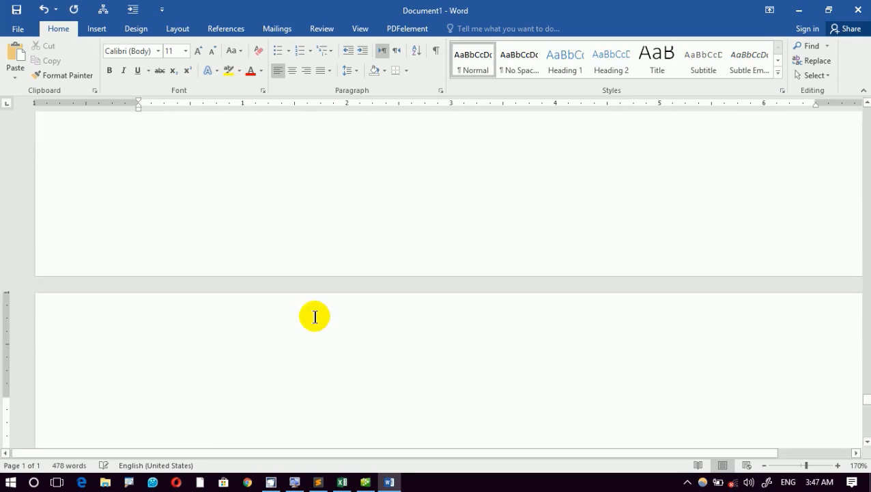
pyautogui.write('(1)')
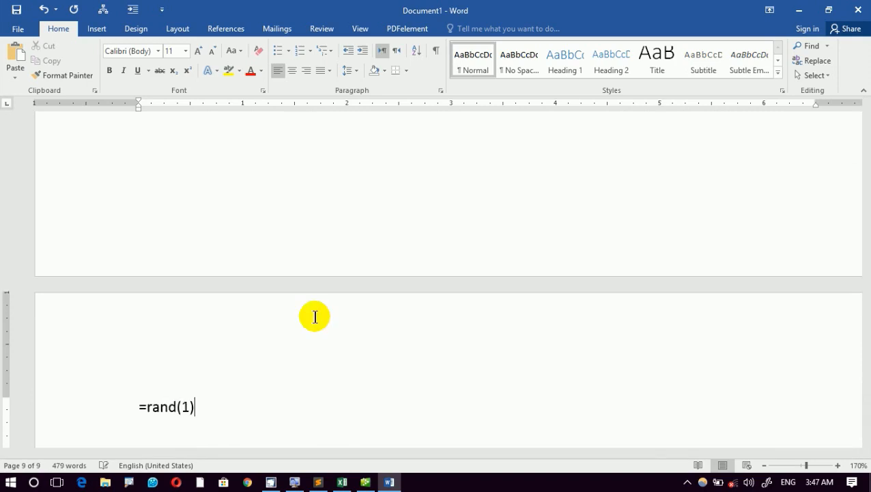
pyautogui.press('Return')
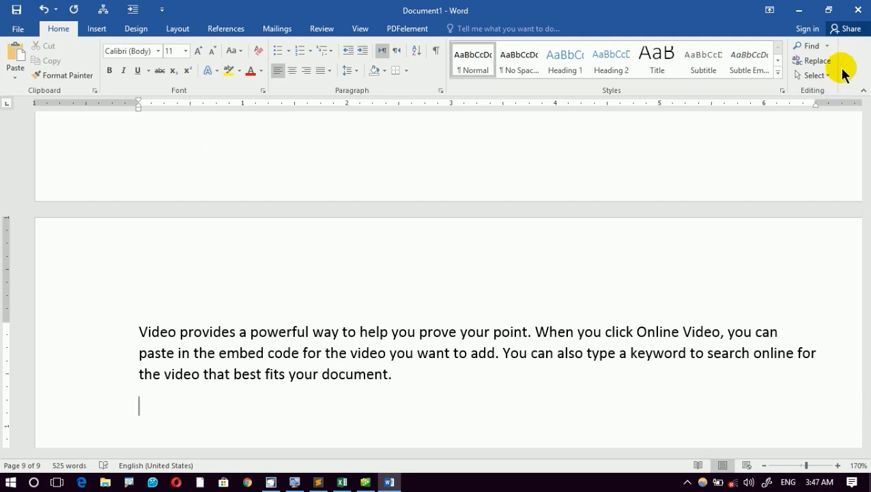
# Step: Open Go To, browse the Section, Line, Bookmark and Comment targets, and reselect Page
pyautogui.click(828, 46)
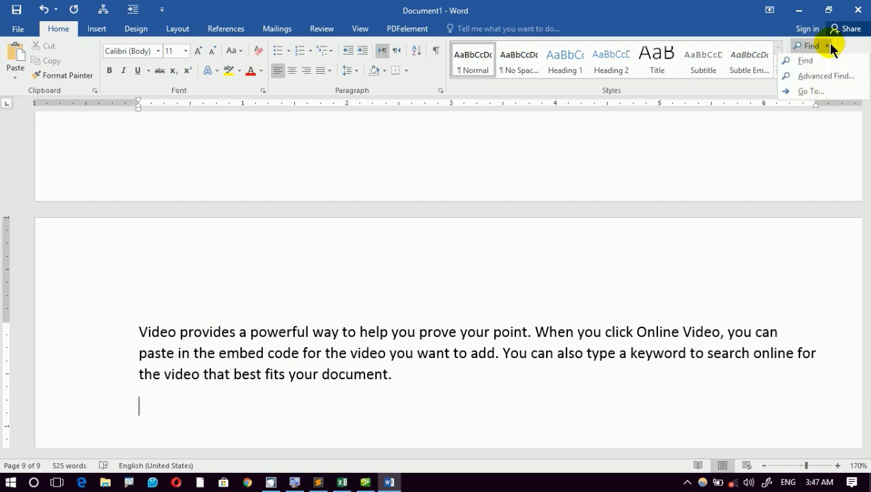
pyautogui.click(801, 93)
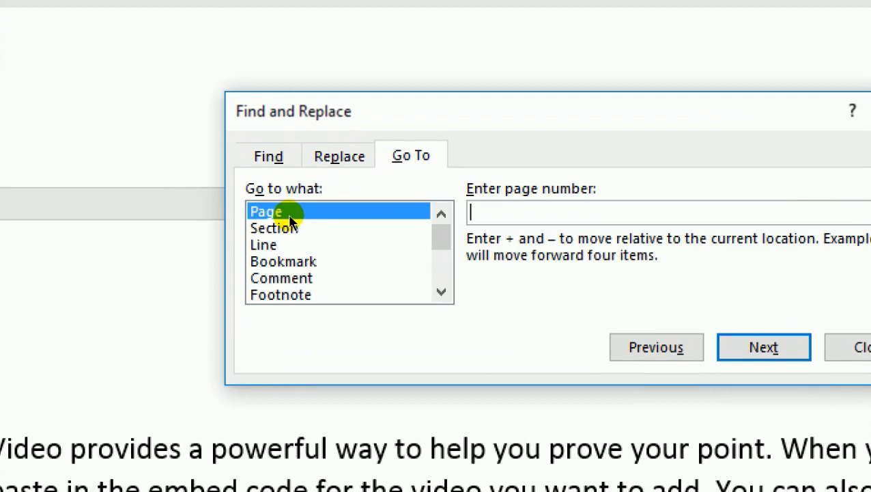
pyautogui.click(292, 225)
pyautogui.press('Down')
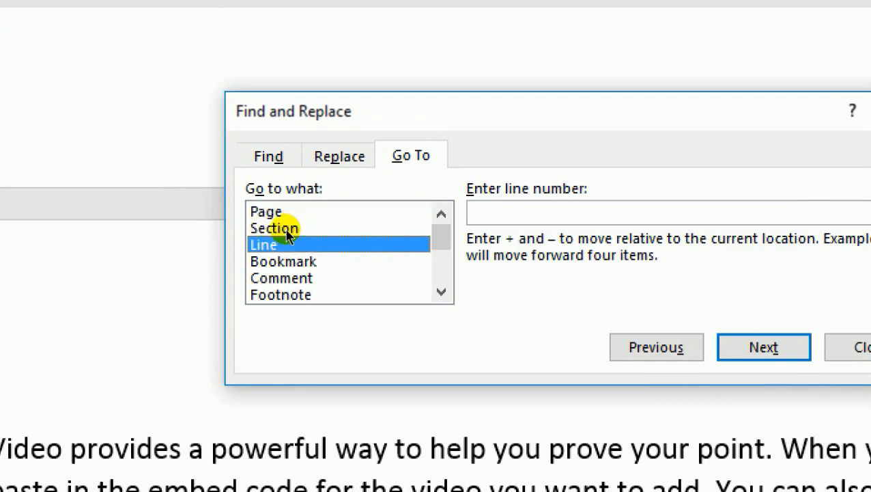
pyautogui.press('Down')
pyautogui.press('Down')
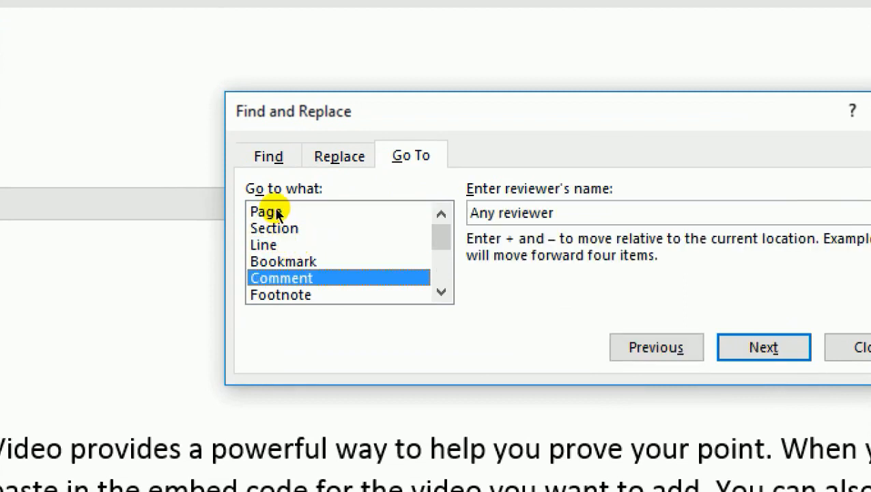
pyautogui.click(286, 211)
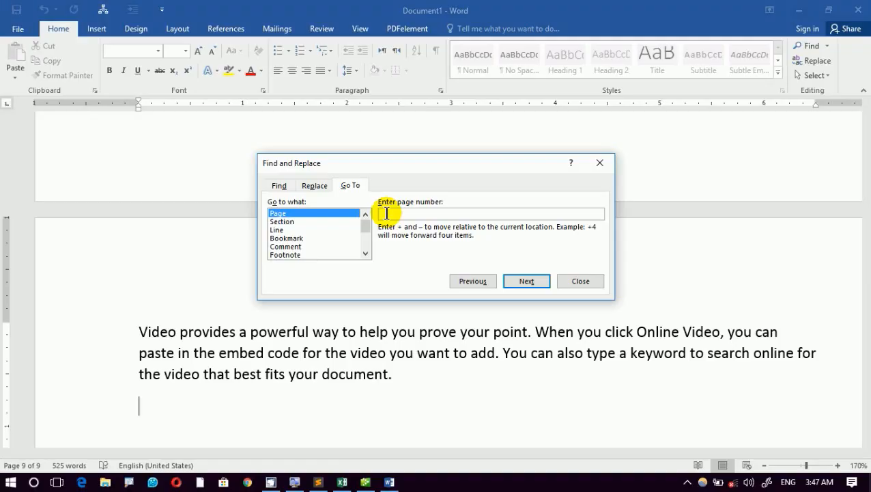
# Step: Go to page 1 of the document with Go To
pyautogui.click(387, 214)
pyautogui.write('1')
pyautogui.click(533, 279)
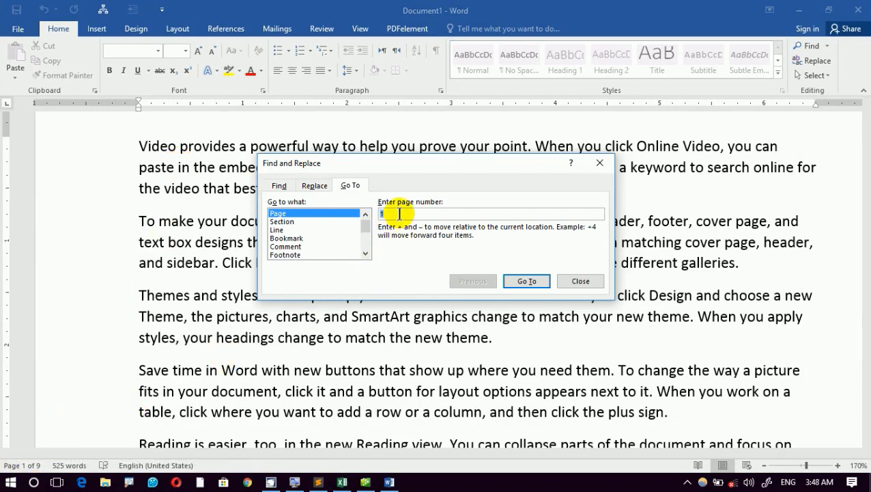
# Step: Go to page 9 with Go To and close the dialog
pyautogui.write('9')
pyautogui.click(526, 279)
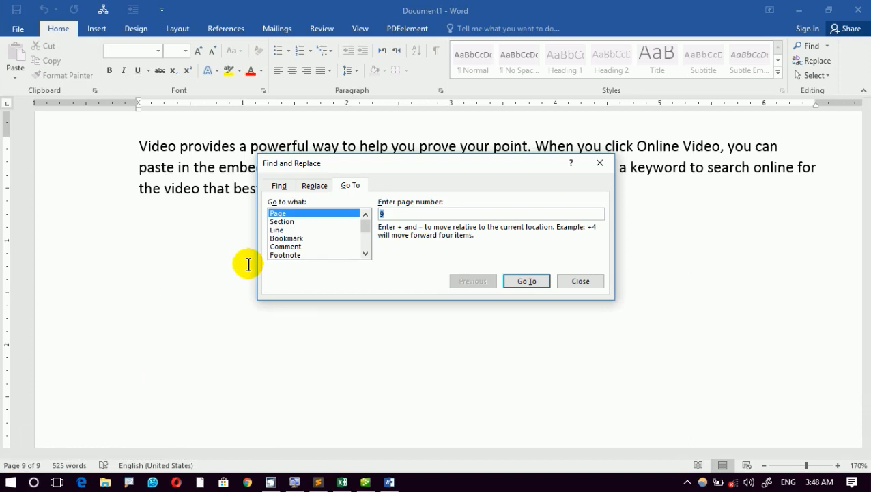
pyautogui.click(577, 281)
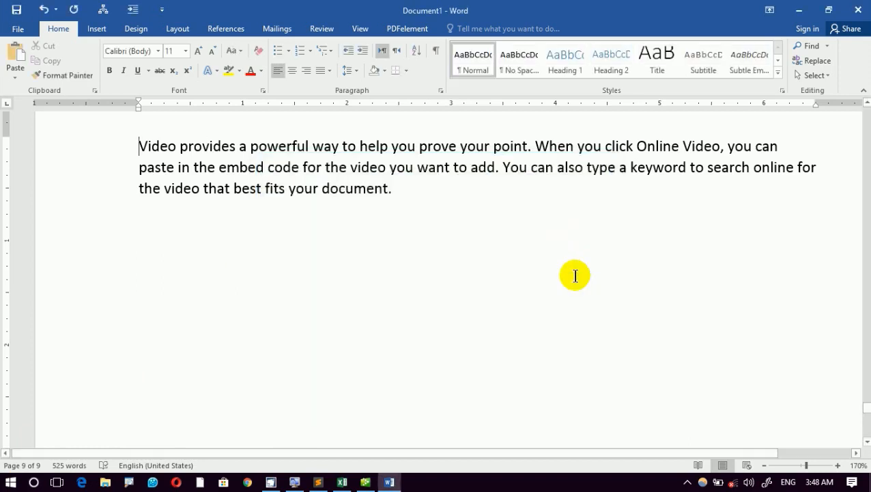
# Step: Place the insertion point at the start of page 1, go to line 10 with Go To and close the dialog
pyautogui.moveTo(867, 375); pyautogui.dragTo(866, 87)
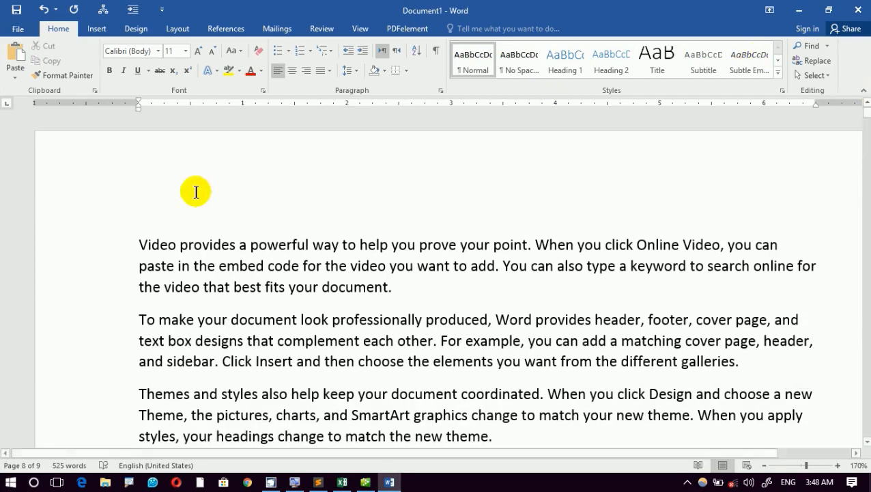
pyautogui.click(142, 246)
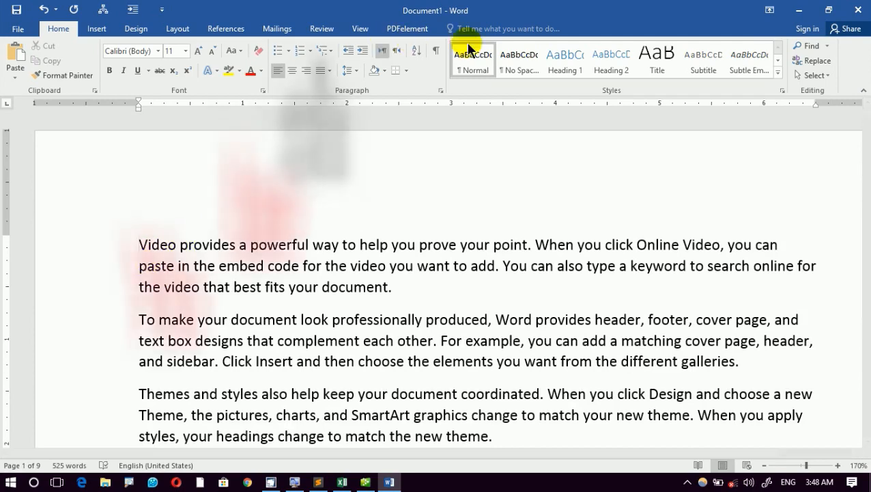
pyautogui.hotkey('ctrl', 'g')
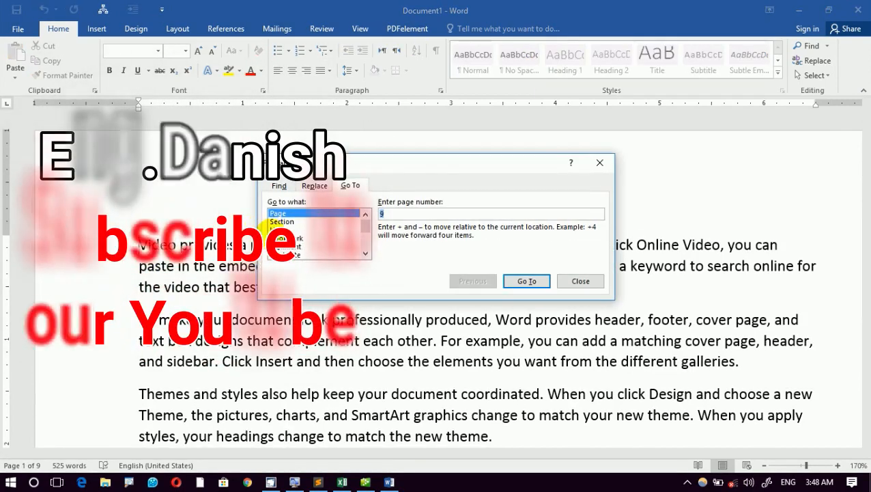
pyautogui.click(284, 229)
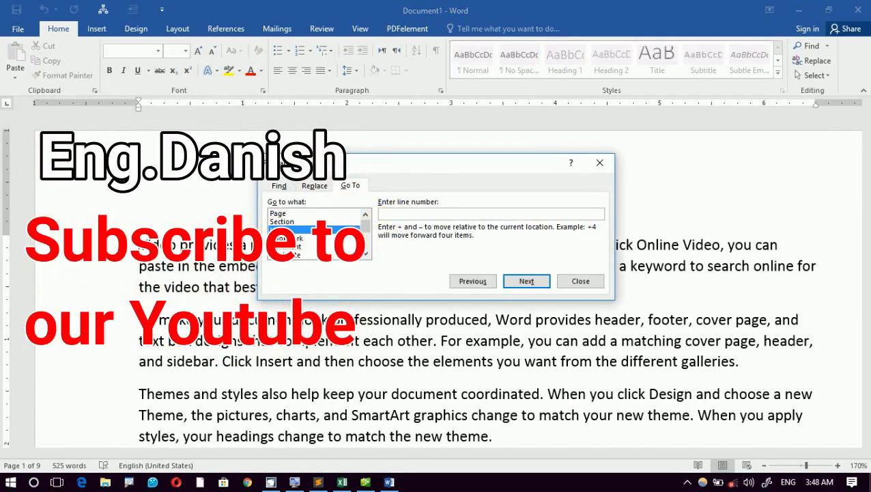
pyautogui.click(393, 216)
pyautogui.write('10')
pyautogui.click(525, 279)
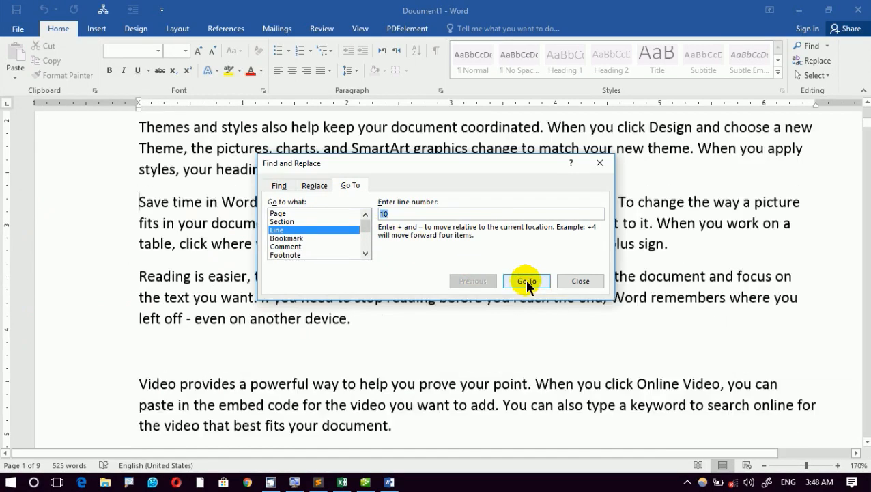
pyautogui.click(581, 282)
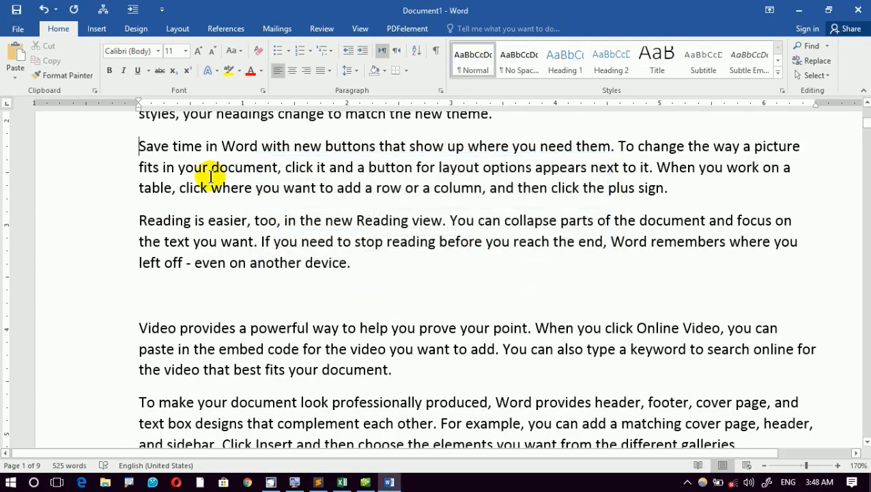
pyautogui.scroll(3, 215, 199)
pyautogui.scroll(2, 215, 199)
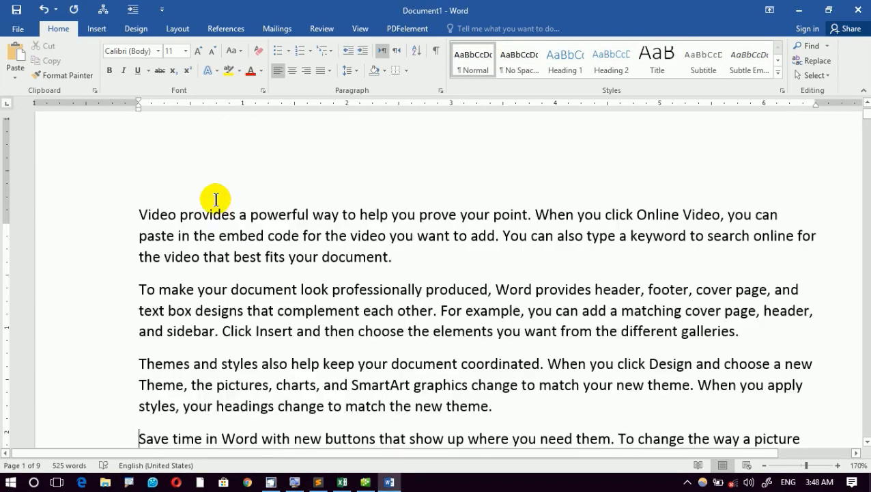
pyautogui.scroll(-3, 170, 330)
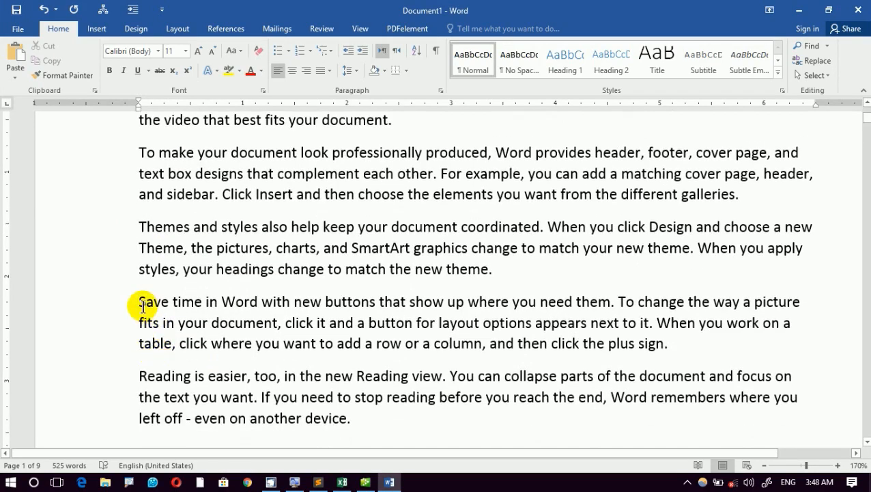
pyautogui.click(309, 254)
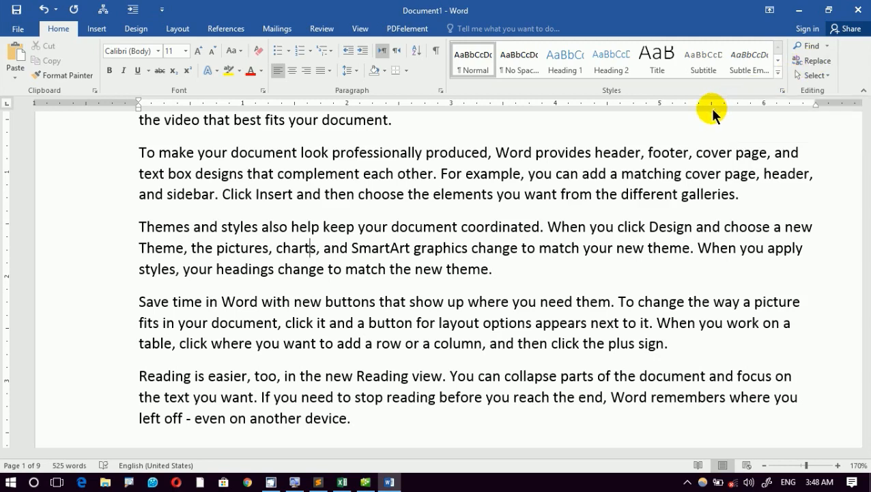
# Step: Open Replace at the start of the document, collapse its search options and compare its fields with those of Find
pyautogui.scroll(3, 554, 177)
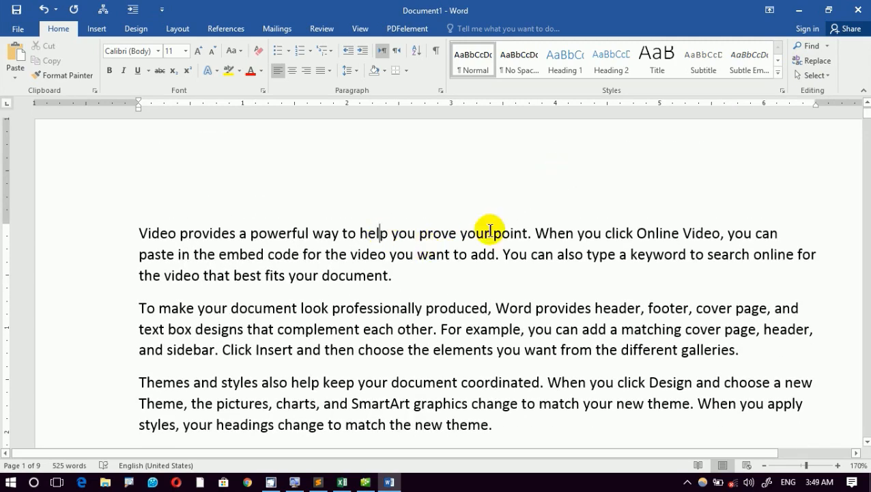
pyautogui.click(806, 62)
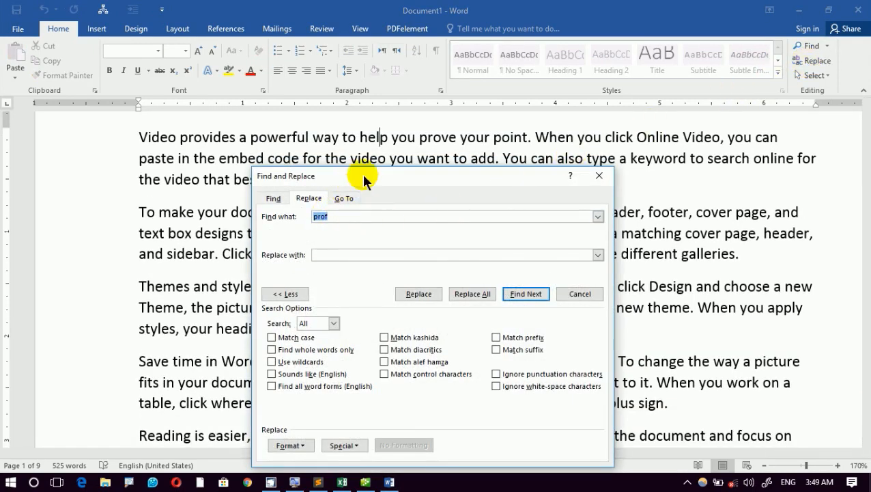
pyautogui.moveTo(362, 174); pyautogui.dragTo(400, 173)
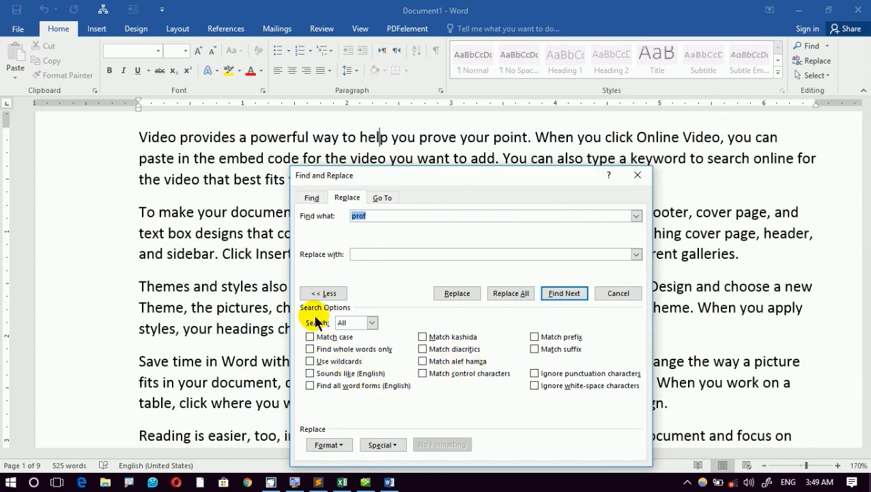
pyautogui.click(325, 293)
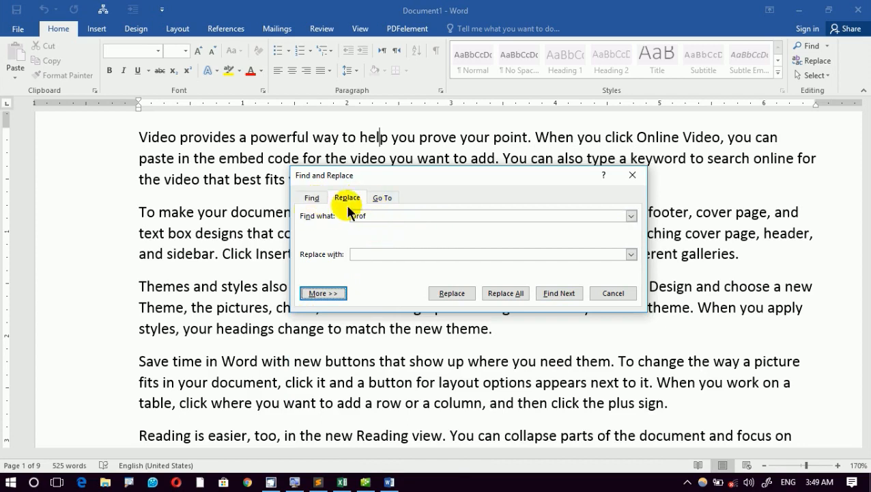
pyautogui.click(311, 198)
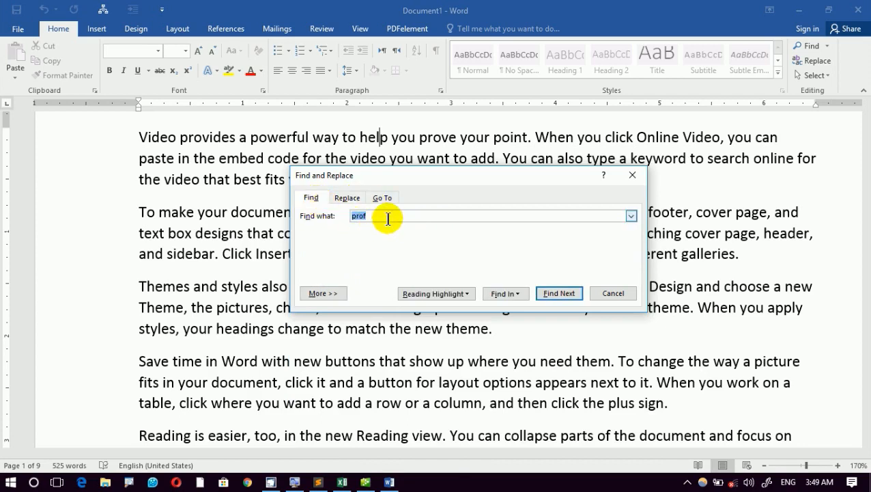
pyautogui.click(347, 197)
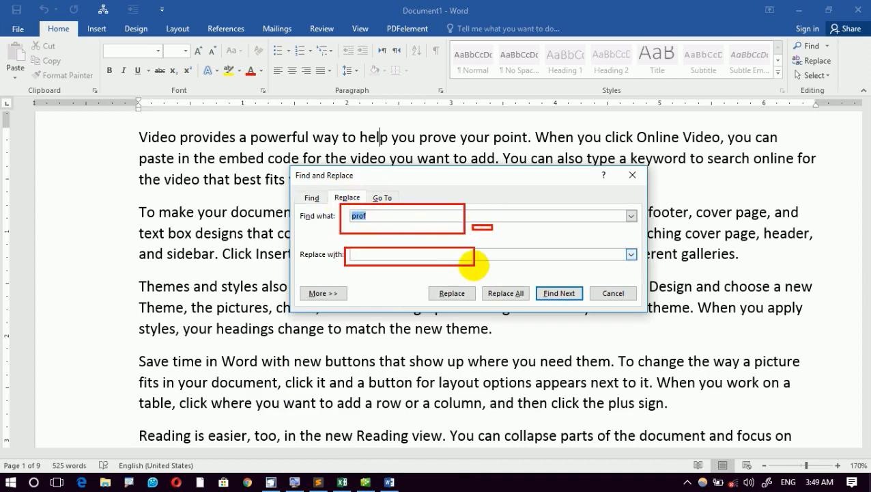
pyautogui.moveTo(479, 217); pyautogui.dragTo(549, 198)
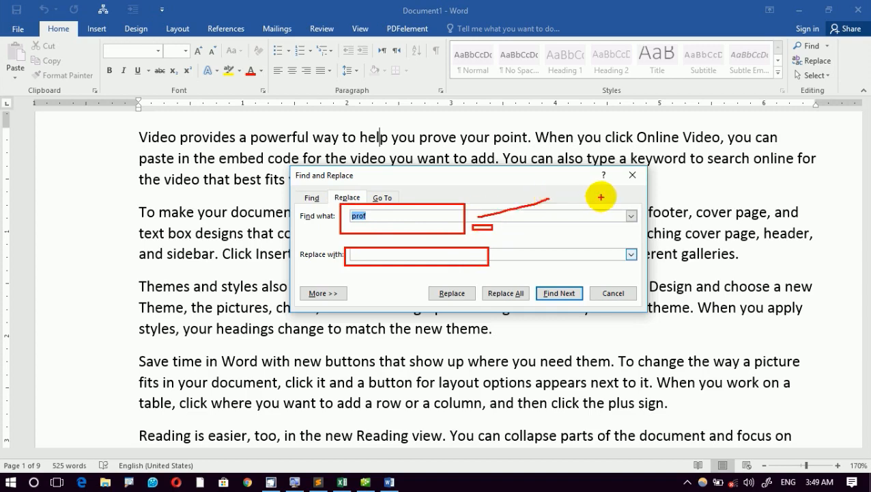
pyautogui.moveTo(595, 179)
pyautogui.mouseDown()
pyautogui.moveTo(589, 205)
pyautogui.moveTo(584, 178)
pyautogui.moveTo(548, 248)
pyautogui.moveTo(578, 230)
pyautogui.mouseUp()
pyautogui.moveTo(640, 177)
pyautogui.mouseDown()
pyautogui.moveTo(646, 142)
pyautogui.moveTo(710, 141)
pyautogui.mouseUp()
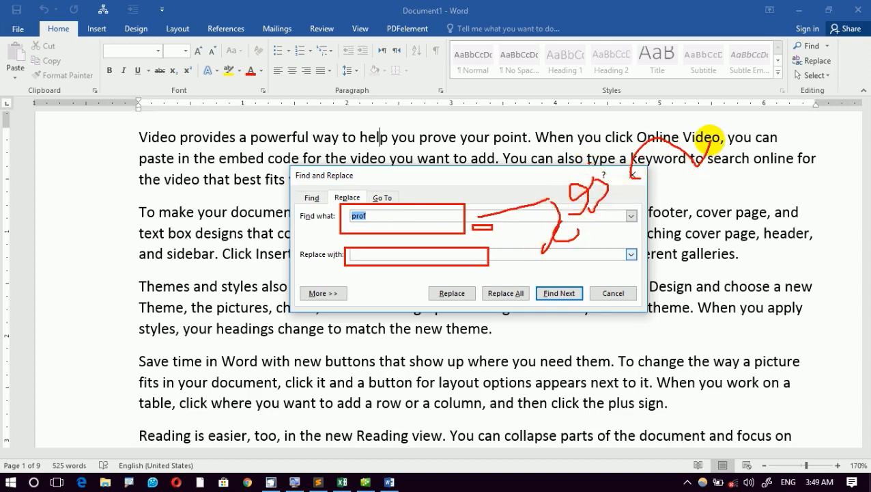
pyautogui.moveTo(411, 265); pyautogui.dragTo(421, 303)
pyautogui.moveTo(360, 294)
pyautogui.mouseDown()
pyautogui.moveTo(375, 327)
pyautogui.moveTo(360, 308)
pyautogui.moveTo(346, 321)
pyautogui.moveTo(365, 365)
pyautogui.moveTo(358, 363)
pyautogui.mouseUp()
pyautogui.moveTo(634, 204); pyautogui.dragTo(666, 203)
pyautogui.moveTo(697, 190)
pyautogui.mouseDown()
pyautogui.moveTo(714, 200)
pyautogui.moveTo(681, 247)
pyautogui.moveTo(659, 254)
pyautogui.mouseUp()
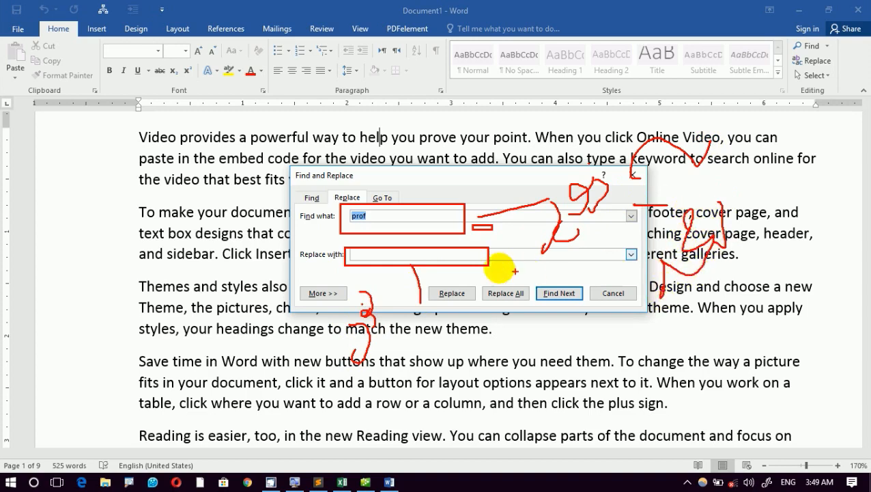
pyautogui.moveTo(380, 272); pyautogui.dragTo(262, 369)
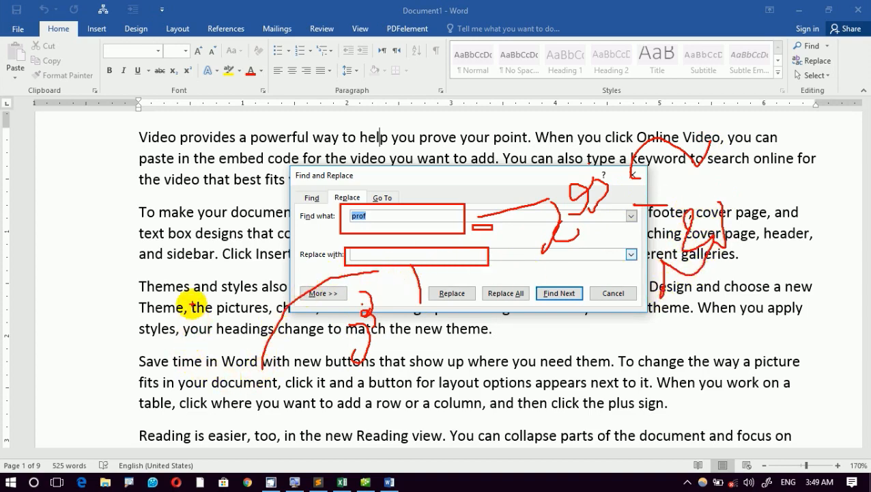
pyautogui.moveTo(194, 312)
pyautogui.mouseDown()
pyautogui.moveTo(184, 346)
pyautogui.moveTo(226, 378)
pyautogui.moveTo(179, 432)
pyautogui.mouseUp()
pyautogui.moveTo(385, 206)
pyautogui.mouseDown()
pyautogui.moveTo(386, 239)
pyautogui.moveTo(383, 220)
pyautogui.moveTo(355, 286)
pyautogui.moveTo(410, 287)
pyautogui.mouseUp()
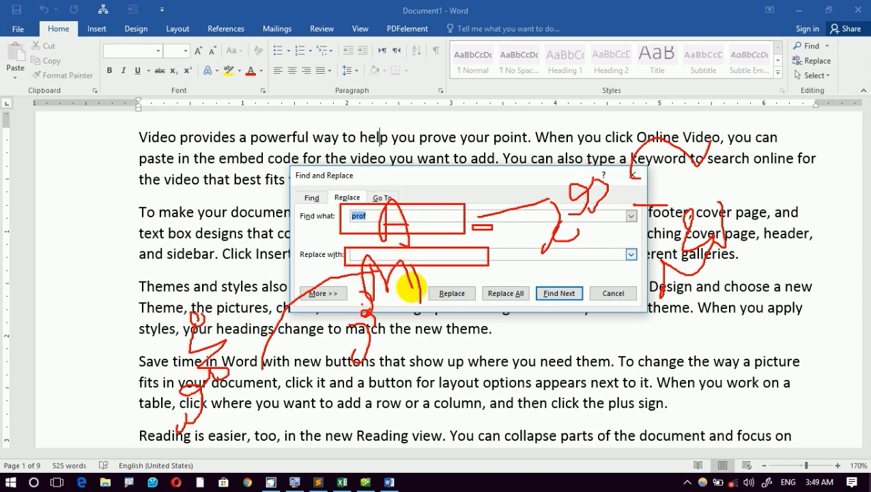
pyautogui.press('Escape')
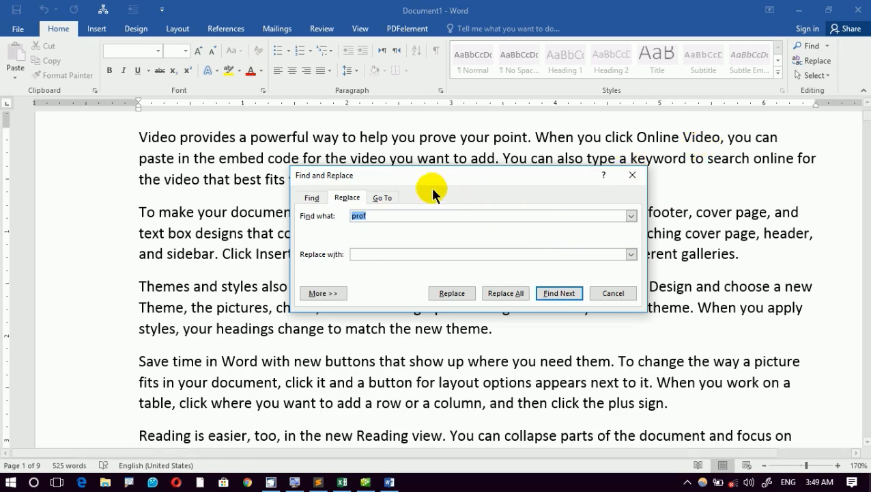
# Step: Replace every "video" in the document with "MP3" and close the Find and Replace dialog
pyautogui.write('video')
pyautogui.click(415, 253)
pyautogui.write('MP3')
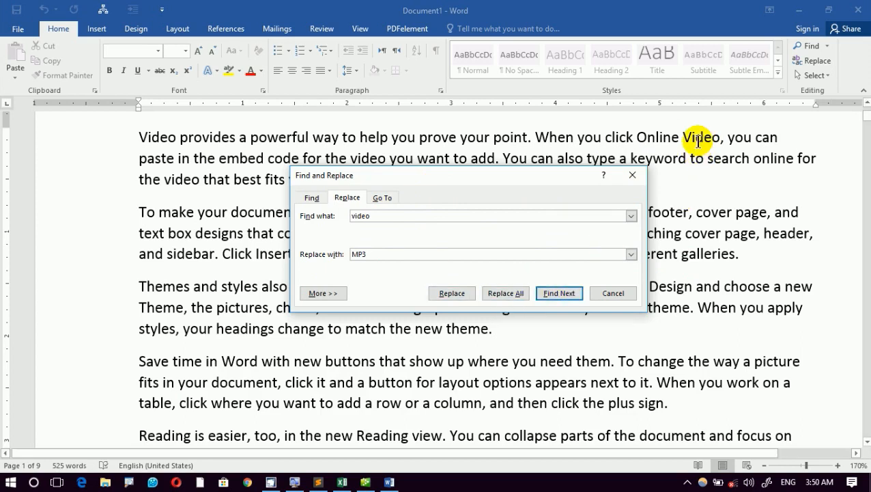
pyautogui.click(512, 294)
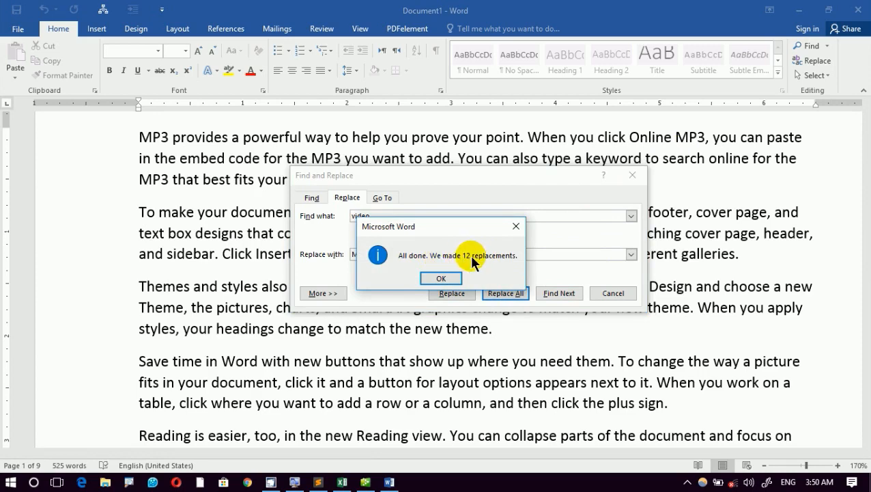
pyautogui.click(450, 278)
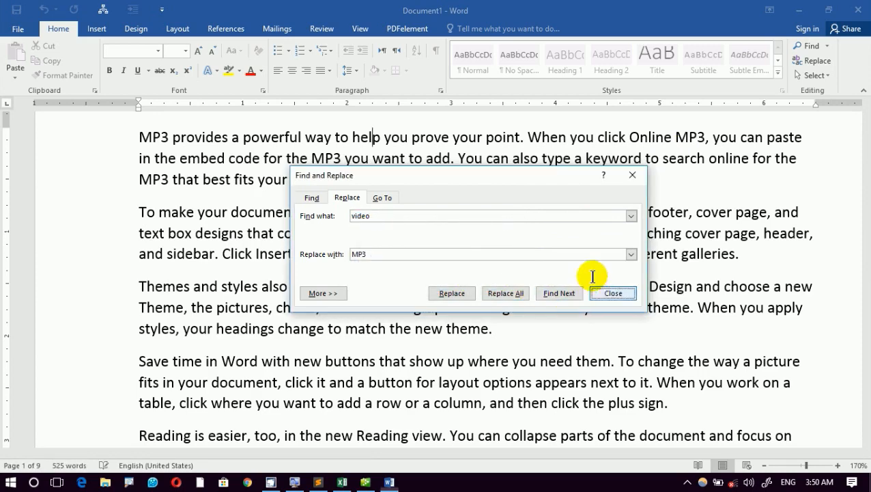
pyautogui.click(610, 293)
# Step: Highlight all occurrences of "MP3" with Advanced Find's Reading Highlight and close the dialog
pyautogui.click(687, 137)
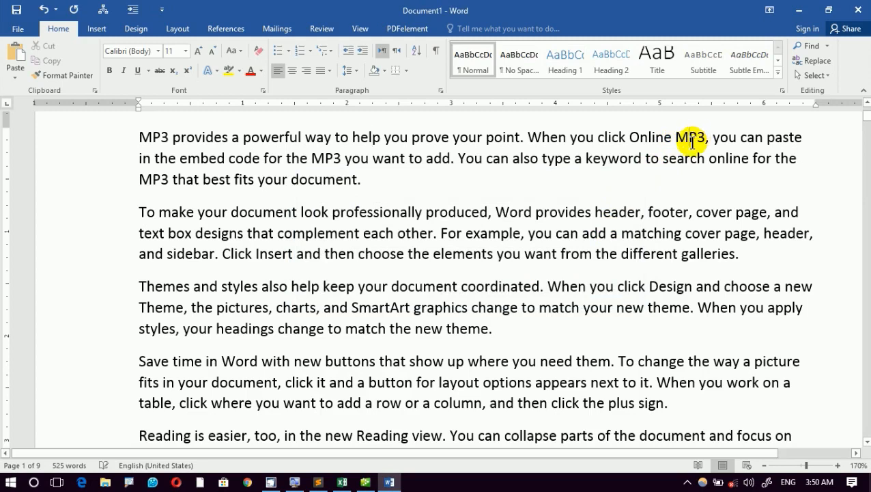
pyautogui.click(827, 46)
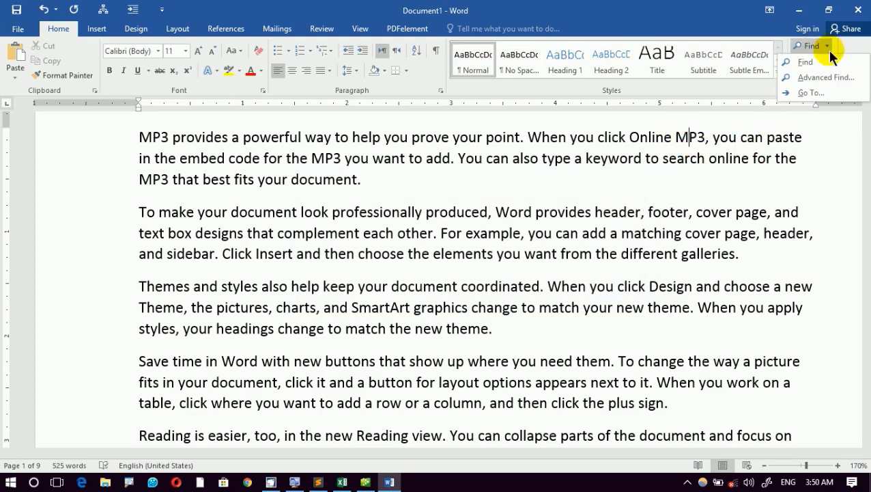
pyautogui.click(819, 74)
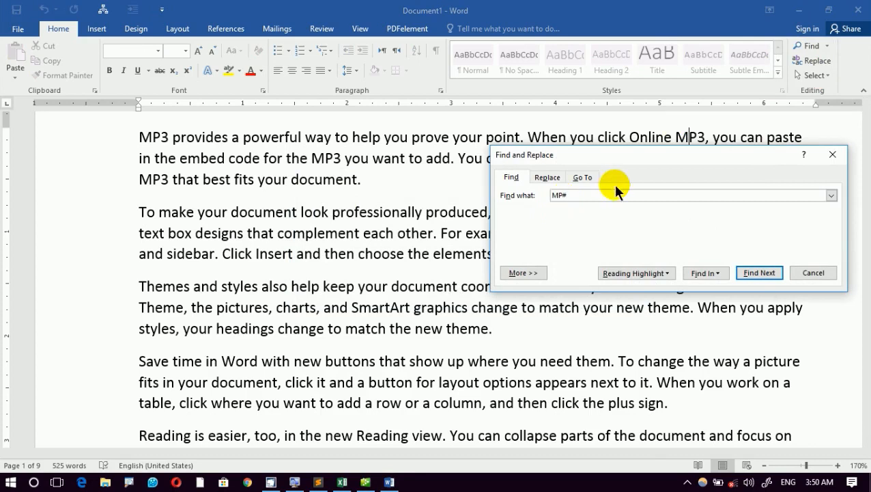
pyautogui.click(635, 272)
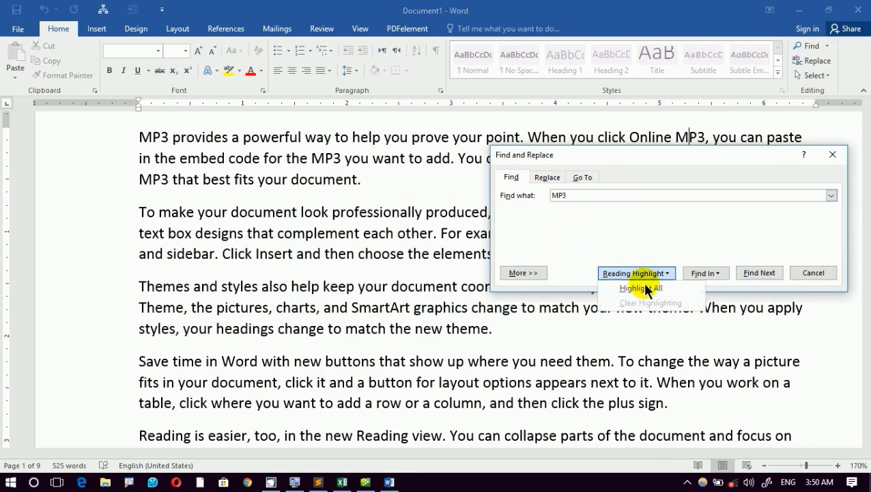
pyautogui.click(646, 283)
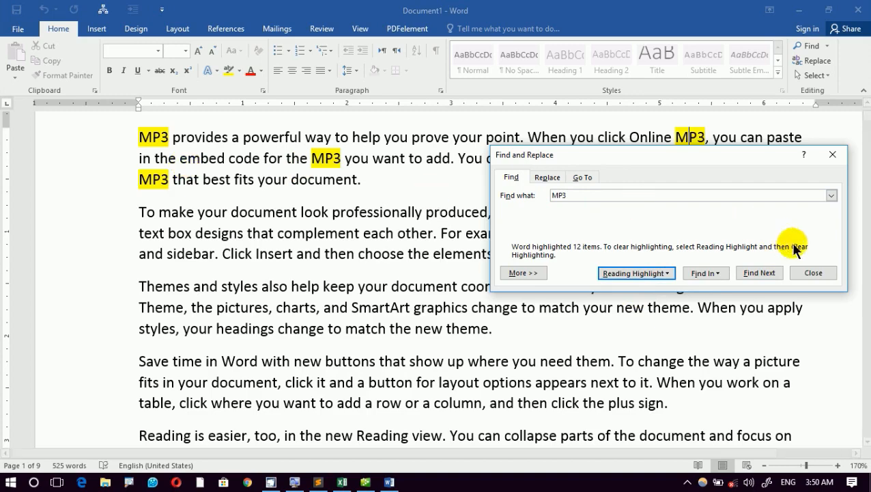
pyautogui.click(814, 272)
# Step: Review the highlighted "MP3" words and set the text highlight color to pink
pyautogui.scroll(-1, 737, 254)
pyautogui.scroll(-4, 738, 254)
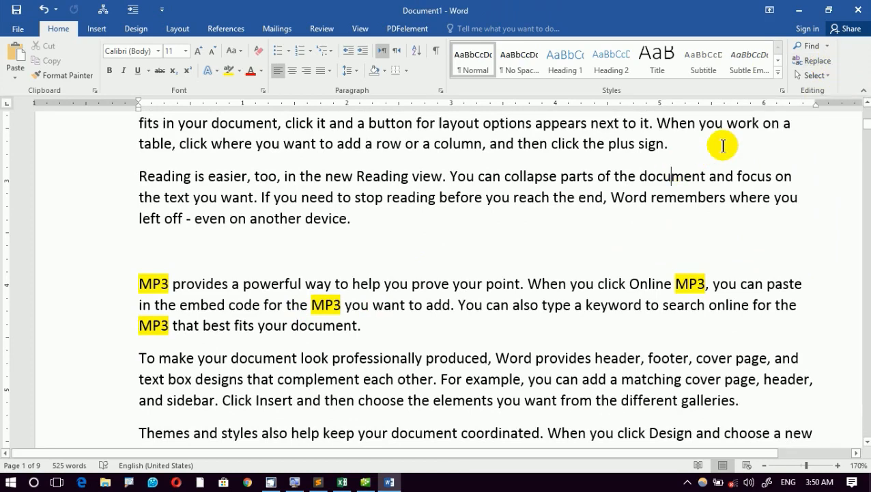
pyautogui.scroll(2, 654, 219)
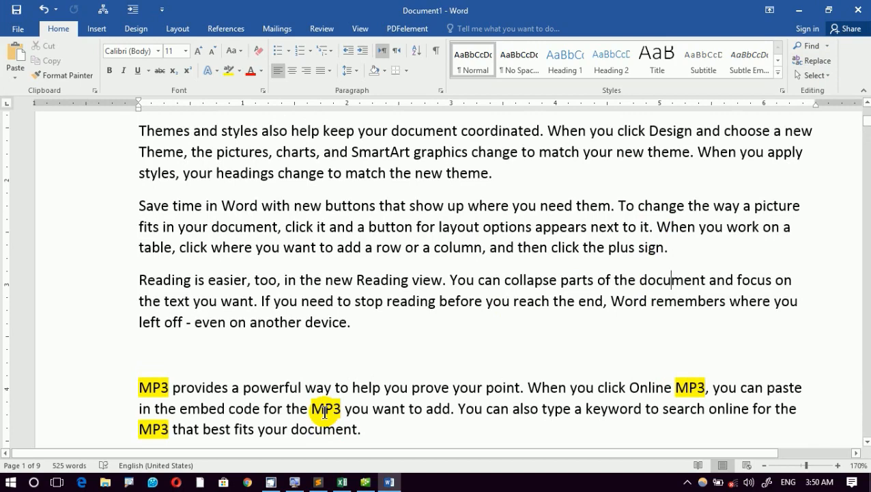
pyautogui.scroll(5, 583, 289)
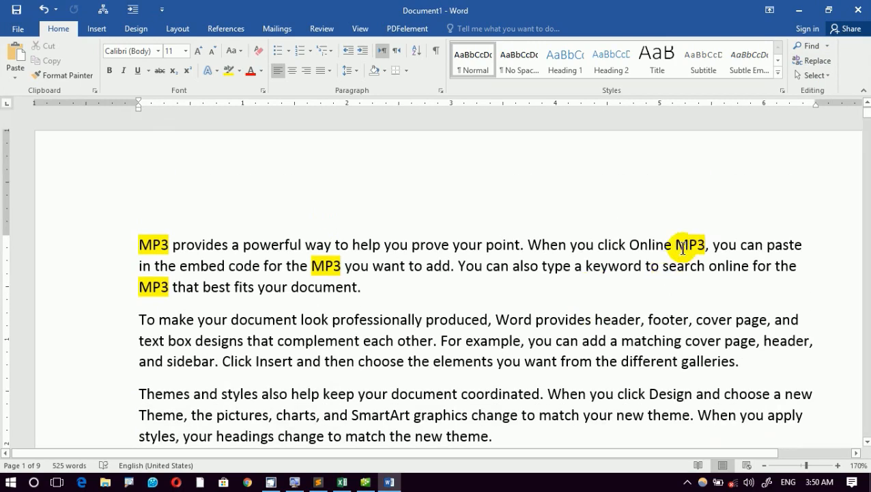
pyautogui.click(241, 70)
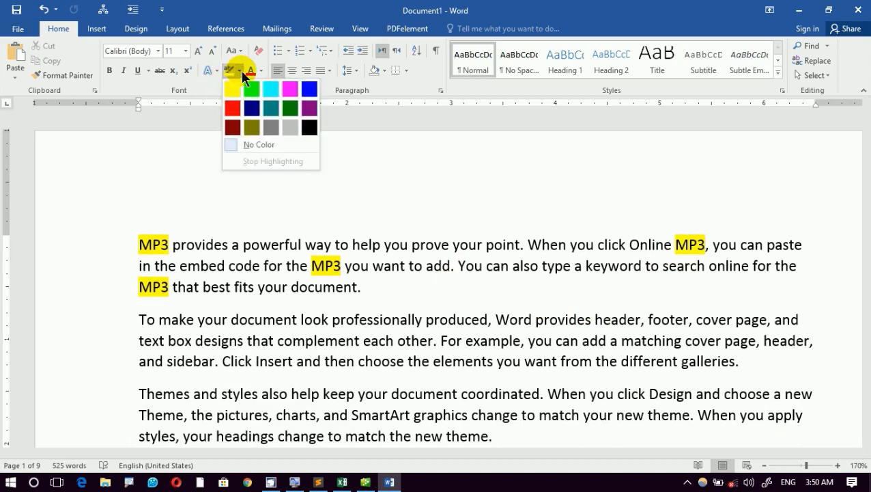
pyautogui.click(289, 99)
# Step: Reopen Advanced Find and clear the reading highlight from the "MP3" matches
pyautogui.click(827, 47)
pyautogui.click(820, 78)
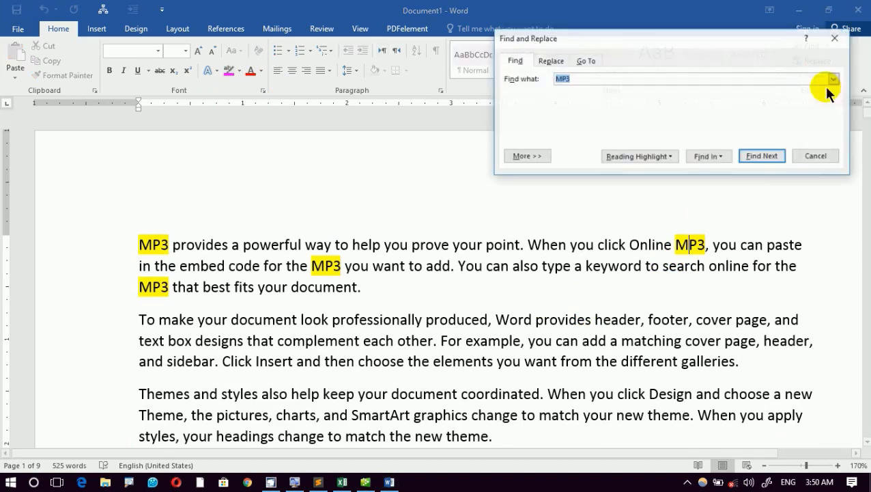
pyautogui.click(640, 157)
pyautogui.click(645, 186)
# Step: Highlight all "MP3" matches again using the pink highlight color
pyautogui.click(574, 80)
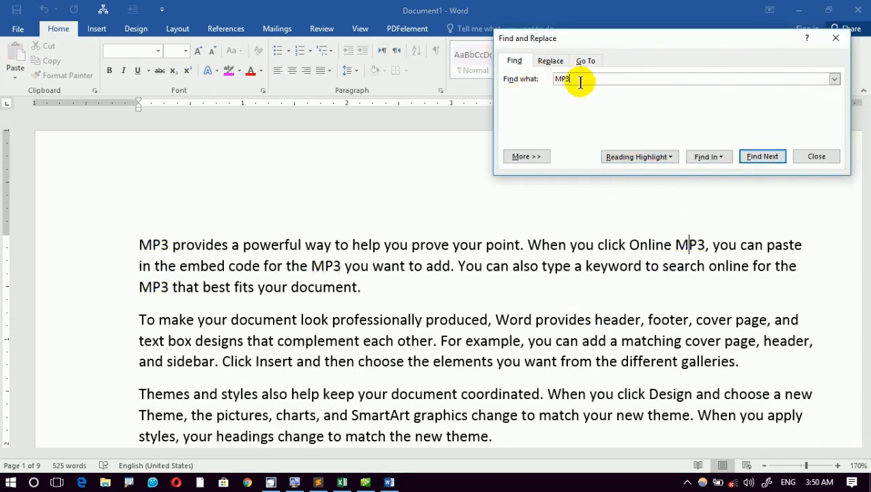
pyautogui.click(640, 156)
pyautogui.click(646, 170)
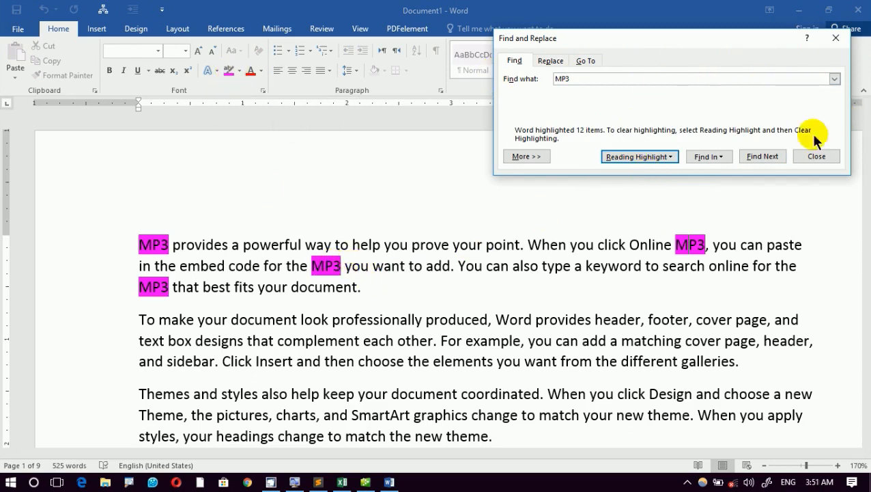
# Step: Clear the pink reading highlight, close the dialog and place the insertion point at the end of the first paragraph
pyautogui.click(656, 156)
pyautogui.click(646, 182)
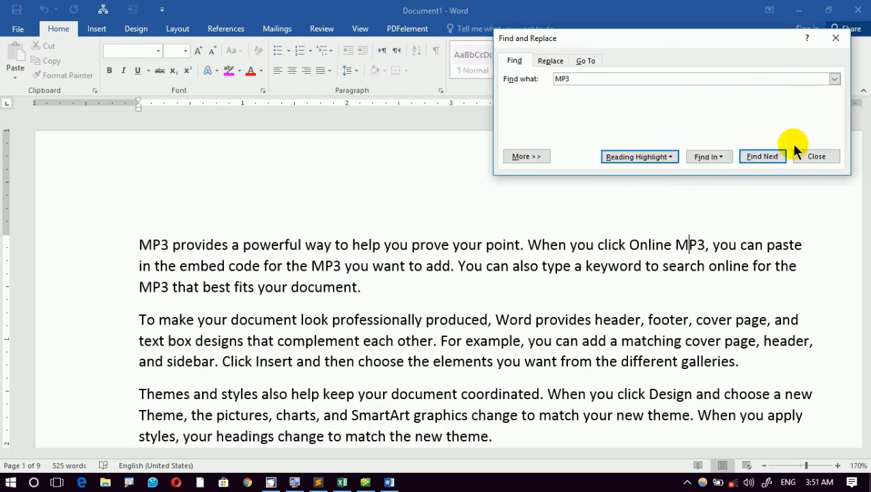
pyautogui.click(814, 154)
pyautogui.click(389, 296)
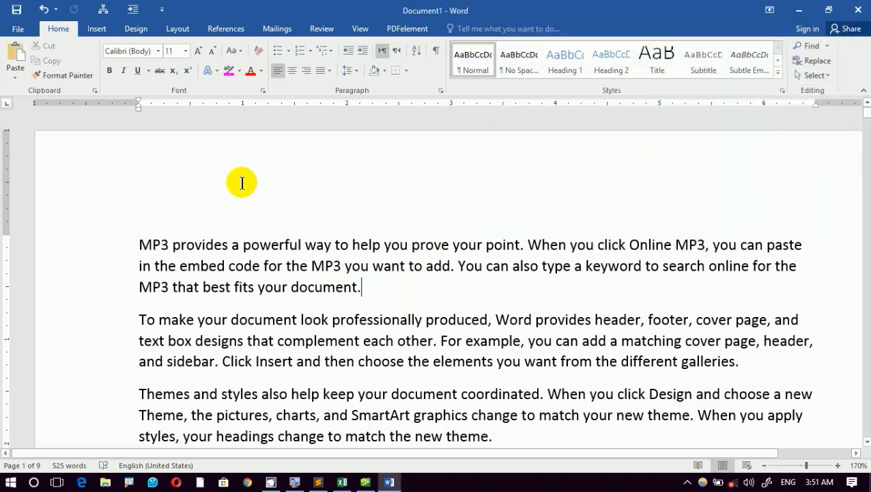
pyautogui.click(830, 73)
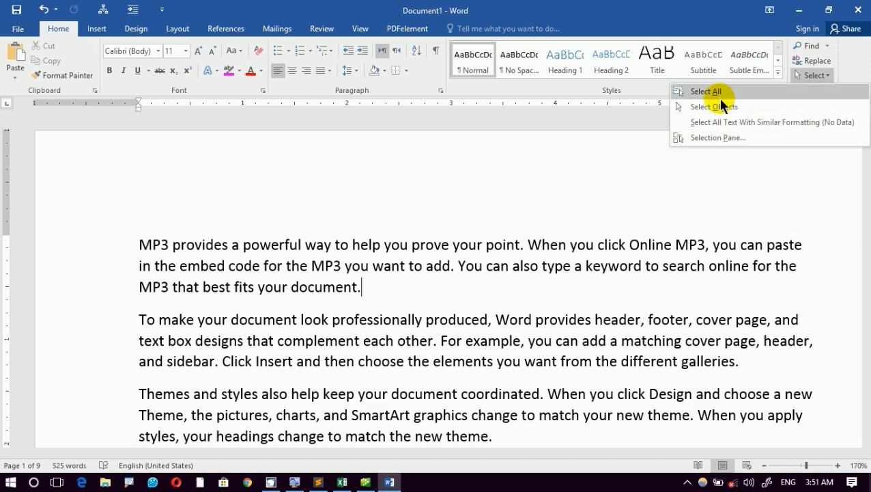
pyautogui.click(568, 179)
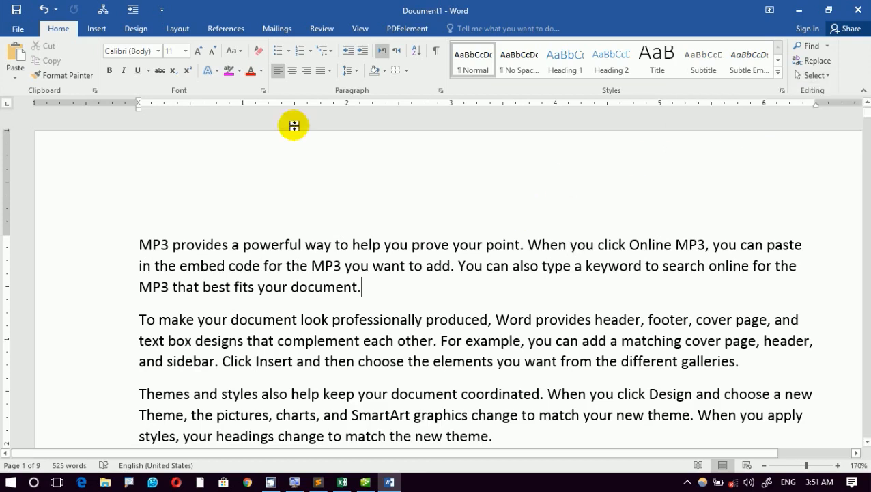
pyautogui.click(99, 29)
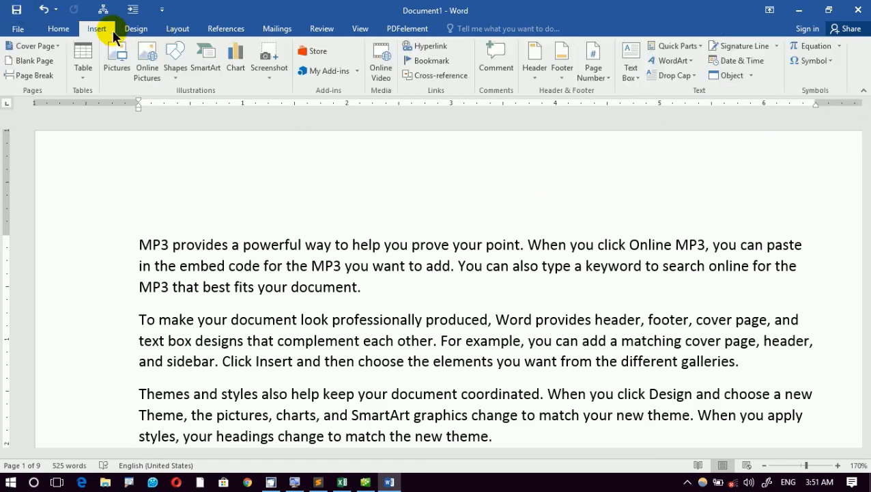
# Step: Insert a blue five-point star over the first paragraphs and place a same-sized copy near the page's right side
pyautogui.click(170, 68)
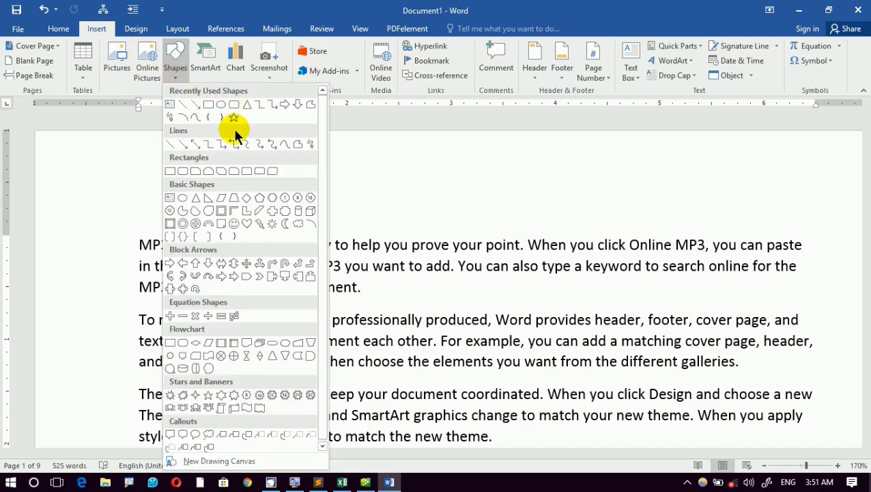
pyautogui.click(233, 119)
pyautogui.moveTo(191, 169); pyautogui.dragTo(385, 371)
pyautogui.moveTo(271, 274); pyautogui.dragTo(614, 257)
pyautogui.click(580, 214)
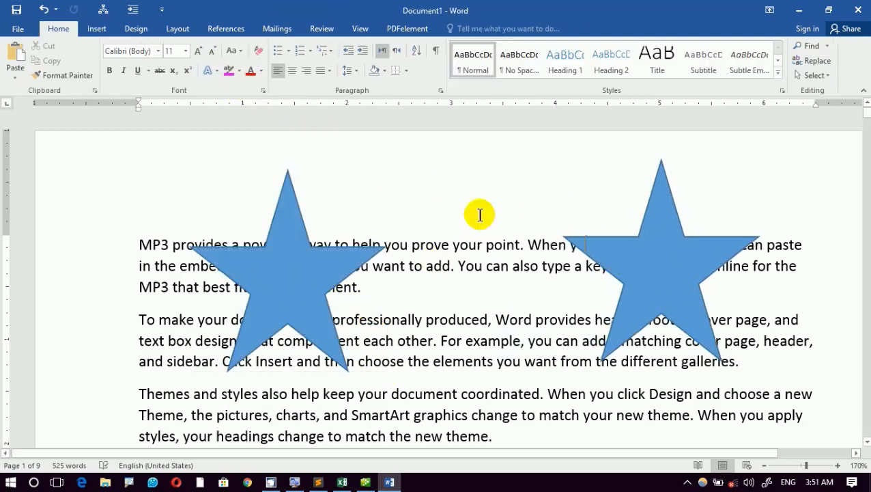
# Step: Fill the right-hand star with orange and move it slightly down and to the left
pyautogui.click(644, 230)
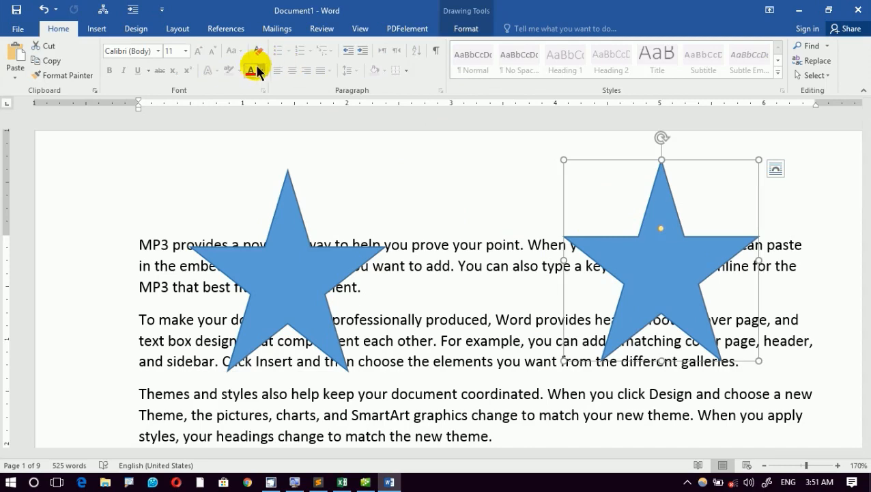
pyautogui.click(456, 28)
pyautogui.click(290, 50)
pyautogui.click(483, 175)
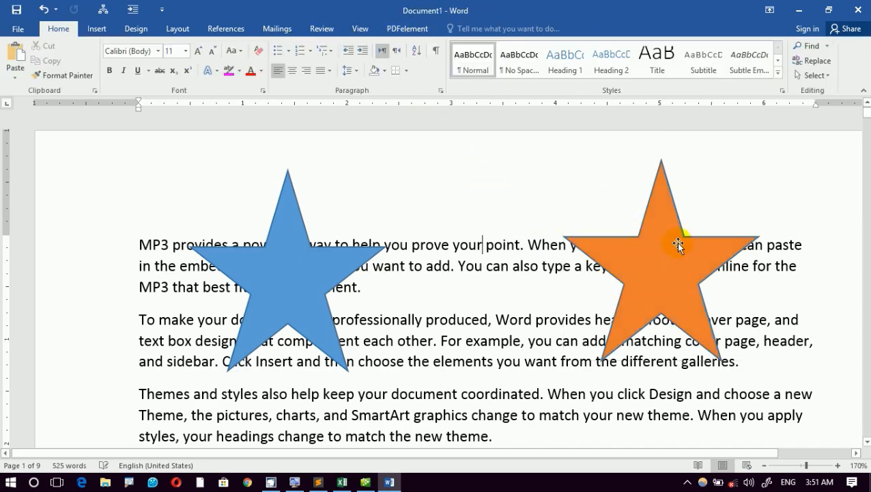
pyautogui.moveTo(678, 245); pyautogui.dragTo(644, 273)
pyautogui.click(497, 282)
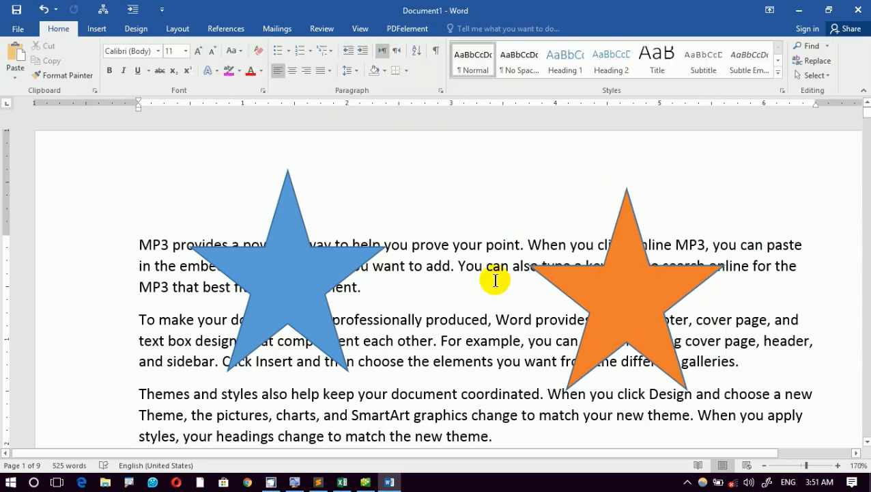
# Step: Select all text and shapes in the document, delete them, and undo the deletion
pyautogui.click(832, 76)
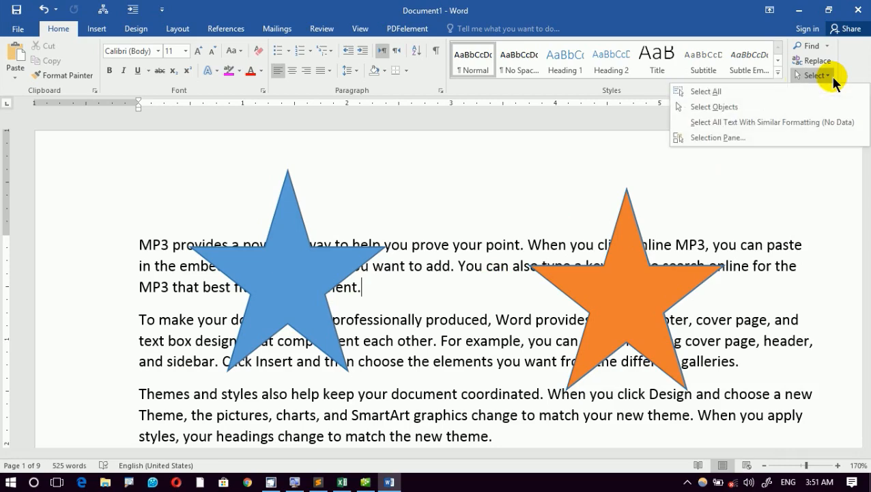
pyautogui.click(722, 92)
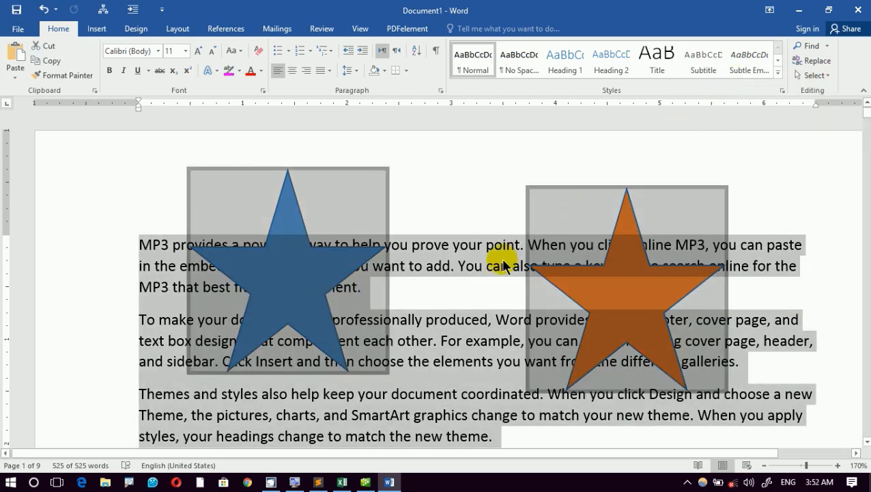
pyautogui.press('Delete')
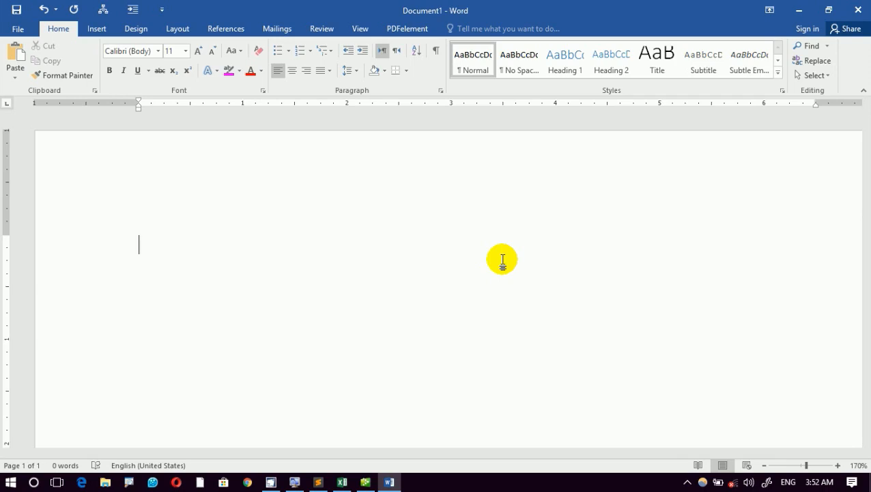
pyautogui.hotkey('ctrl', 'z')
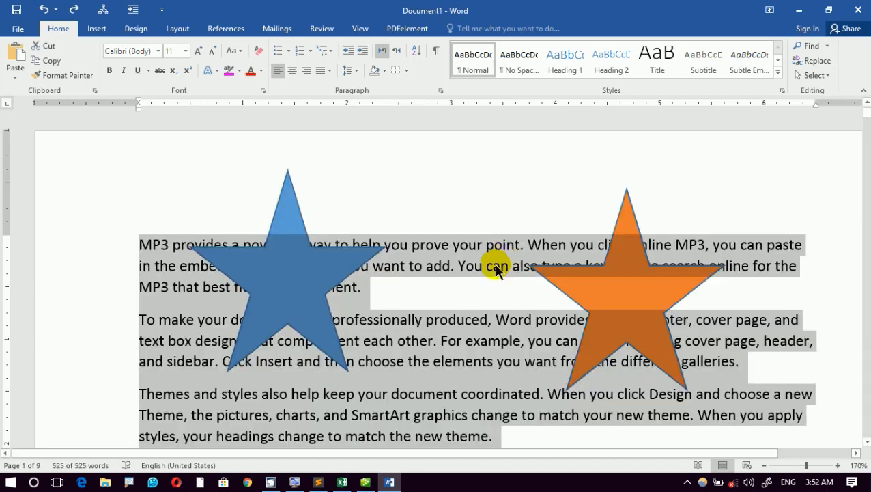
pyautogui.click(503, 265)
# Step: Choose Select Objects and reposition both stars, the orange one up and to the right, the blue one slightly down
pyautogui.click(816, 75)
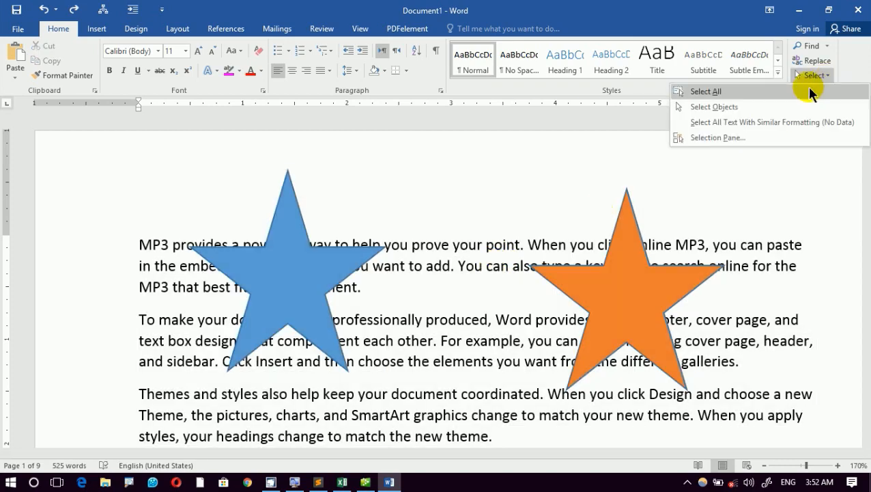
pyautogui.click(757, 103)
pyautogui.moveTo(642, 269); pyautogui.dragTo(695, 247)
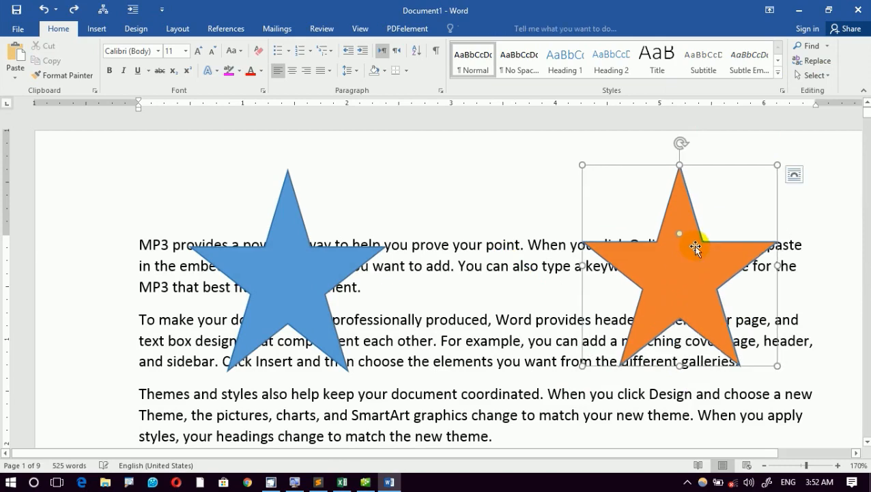
pyautogui.scroll(-2, 504, 324)
pyautogui.moveTo(639, 406); pyautogui.dragTo(239, 339)
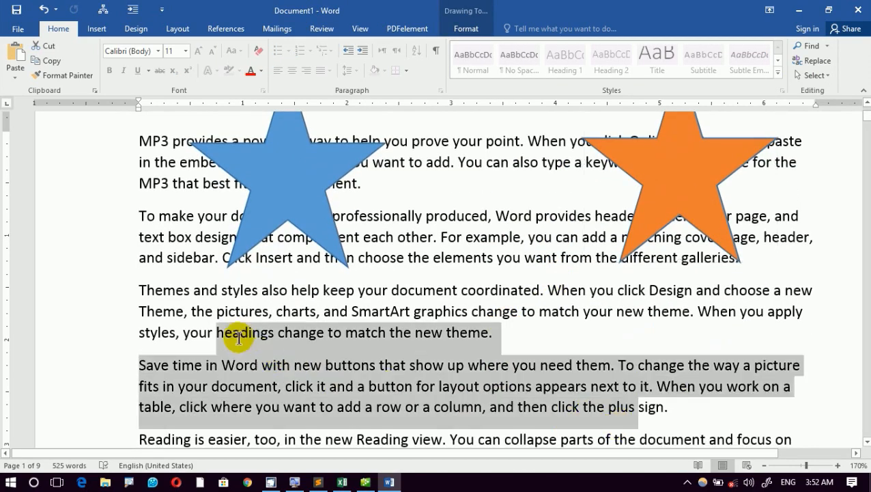
pyautogui.moveTo(267, 175); pyautogui.dragTo(272, 203)
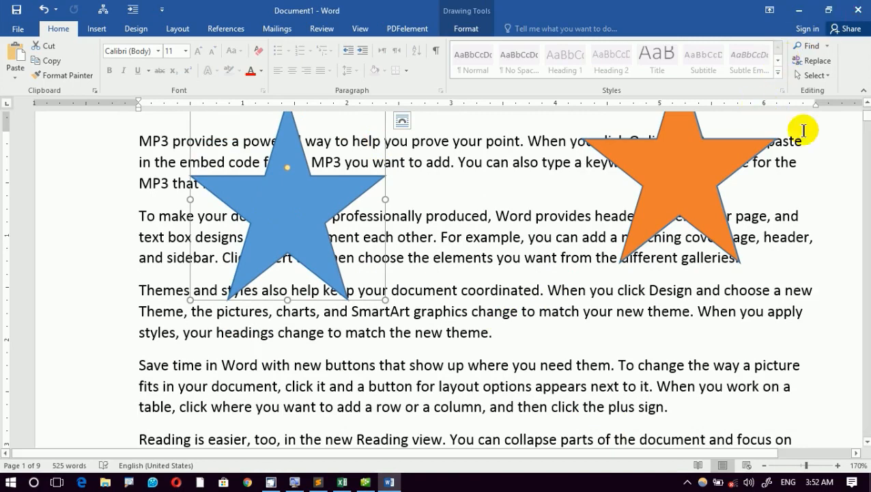
# Step: Activate Select Objects again and move the orange and blue stars down and to the left
pyautogui.click(739, 138)
pyautogui.click(812, 63)
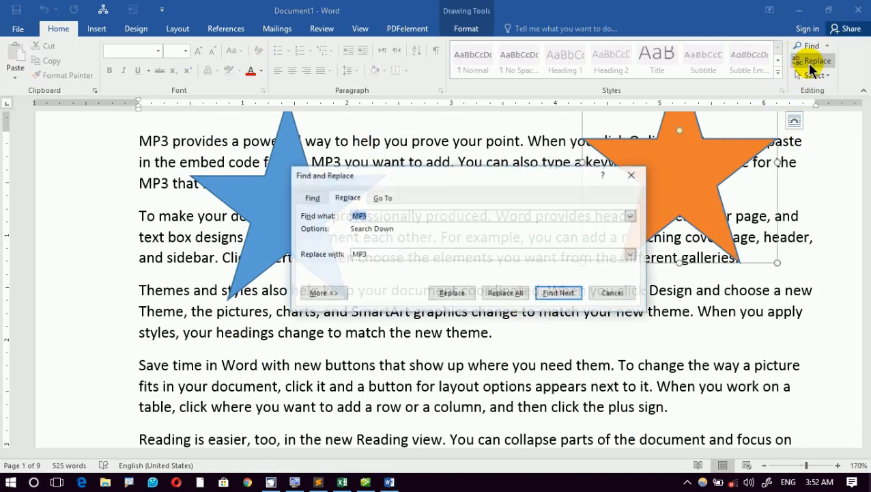
pyautogui.click(630, 175)
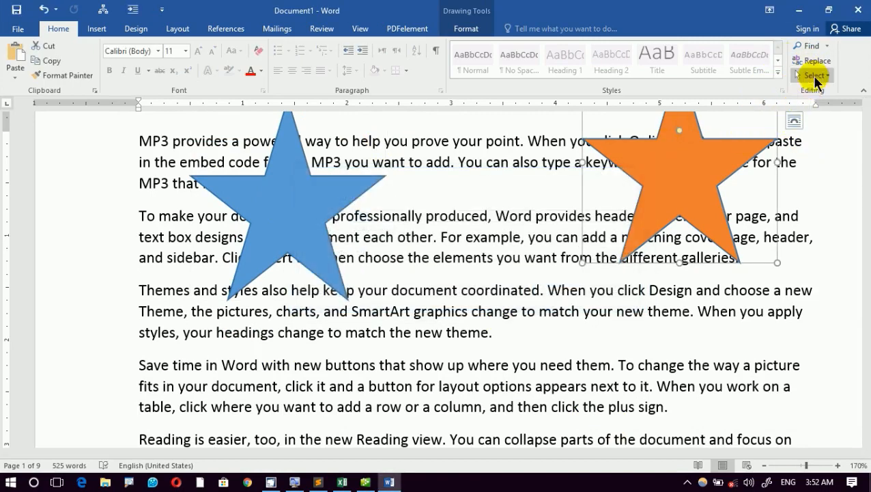
pyautogui.click(815, 75)
pyautogui.click(714, 107)
pyautogui.moveTo(657, 173); pyautogui.dragTo(593, 210)
pyautogui.moveTo(329, 183); pyautogui.dragTo(290, 203)
# Step: Try to select the paragraph text in Select Objects mode and reactivate the mode
pyautogui.scroll(-3, 583, 259)
pyautogui.moveTo(724, 361)
pyautogui.mouseDown()
pyautogui.moveTo(537, 321)
pyautogui.moveTo(344, 253)
pyautogui.moveTo(341, 236)
pyautogui.mouseUp()
pyautogui.moveTo(746, 349); pyautogui.dragTo(346, 223)
pyautogui.moveTo(637, 347); pyautogui.dragTo(306, 259)
pyautogui.click(814, 61)
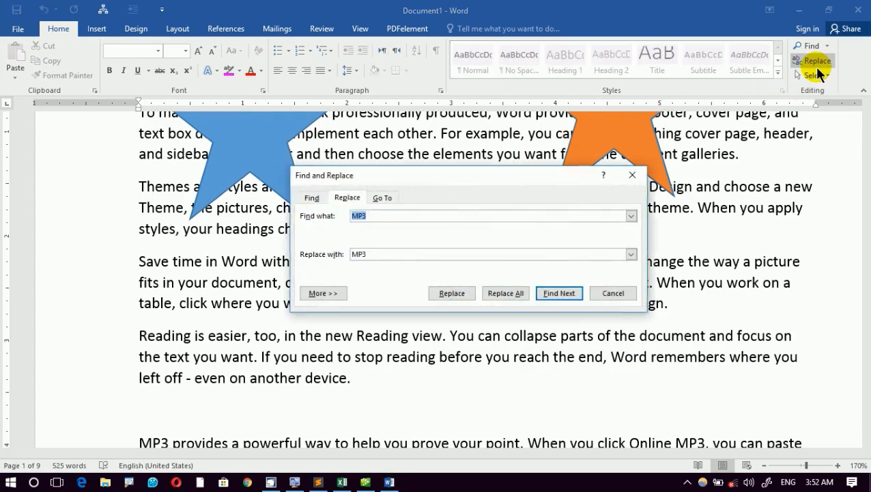
pyautogui.click(632, 175)
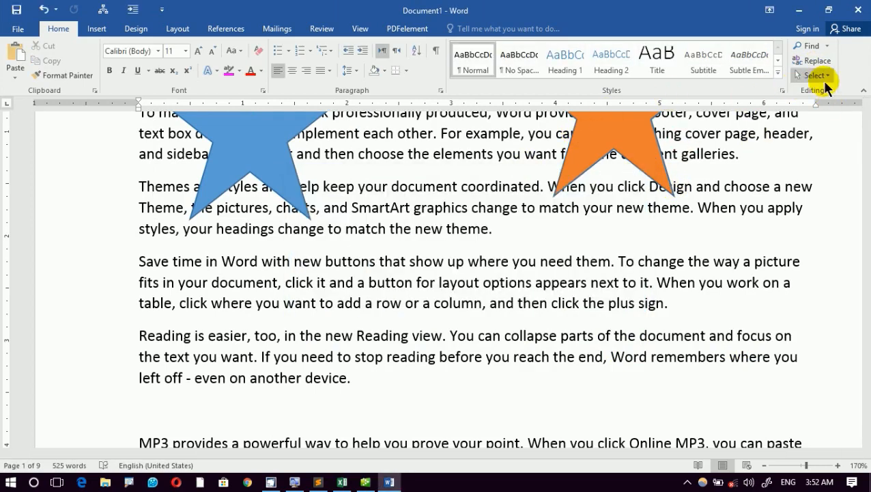
pyautogui.click(816, 75)
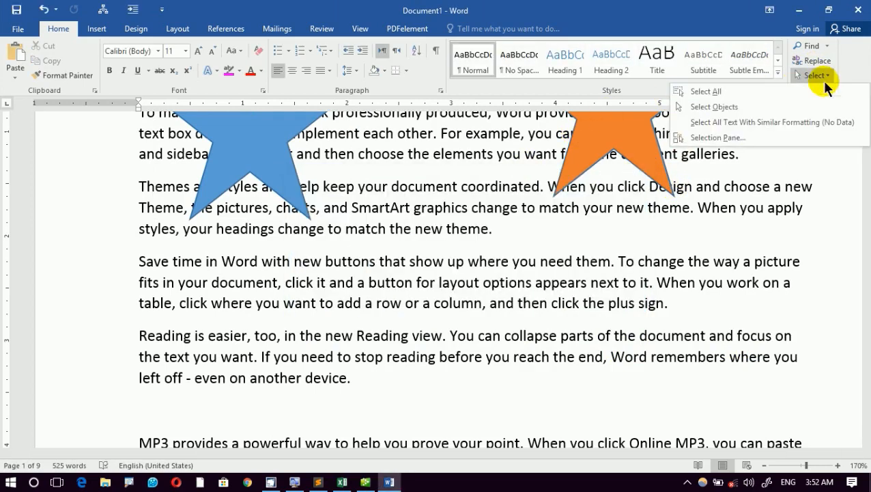
pyautogui.click(719, 112)
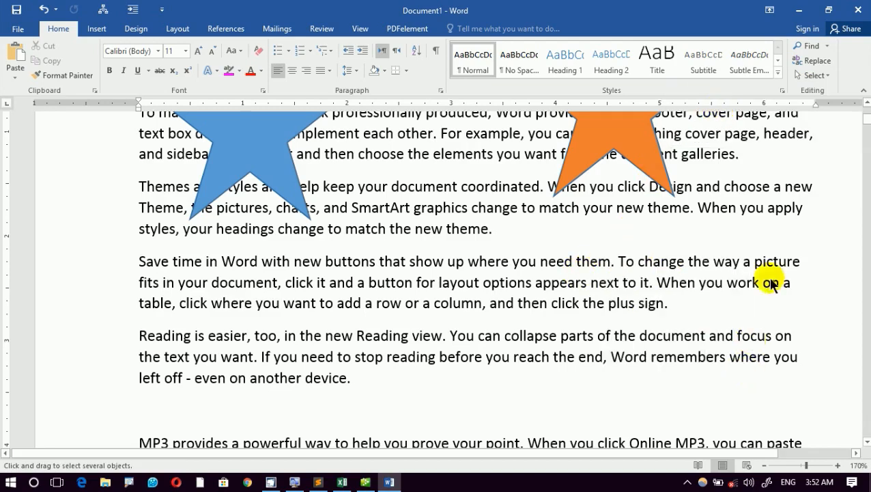
# Step: Turn off Select Objects and test selecting text from the third to the fifth paragraph
pyautogui.click(813, 76)
pyautogui.click(739, 110)
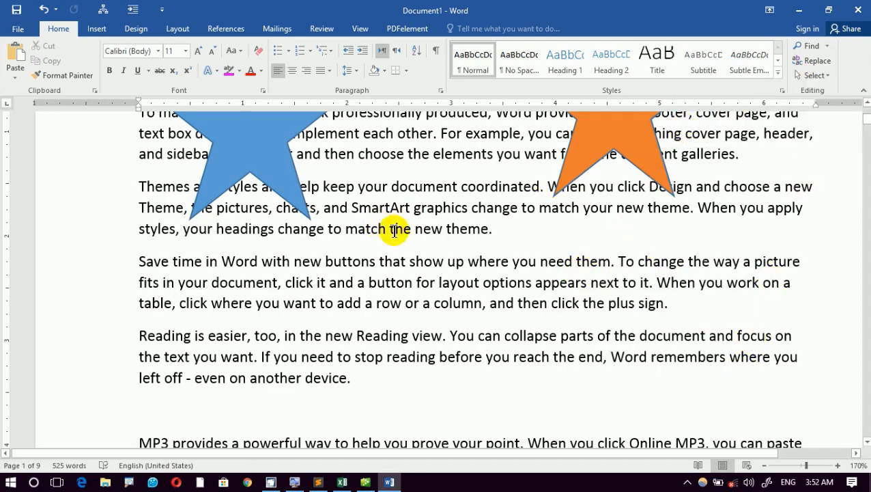
pyautogui.moveTo(395, 229); pyautogui.dragTo(638, 379)
pyautogui.click(497, 302)
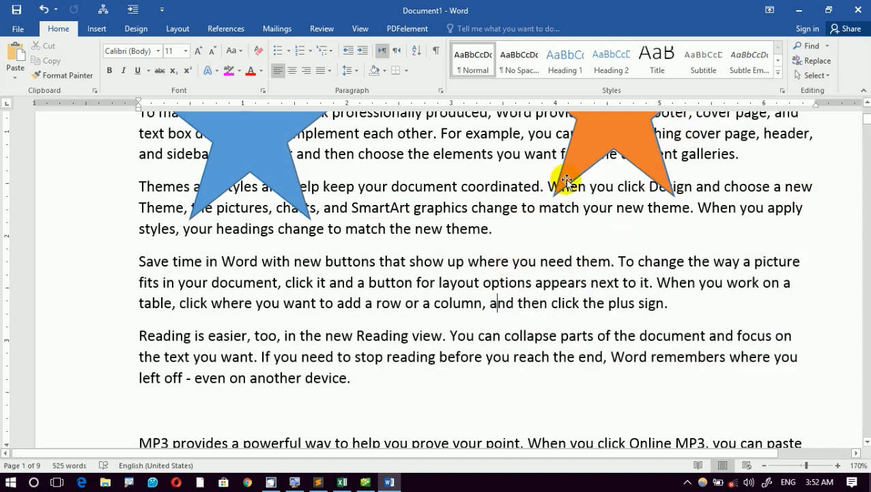
# Step: Delete the orange star and the blue star from the document
pyautogui.click(532, 198)
pyautogui.scroll(1, 532, 199)
pyautogui.click(812, 176)
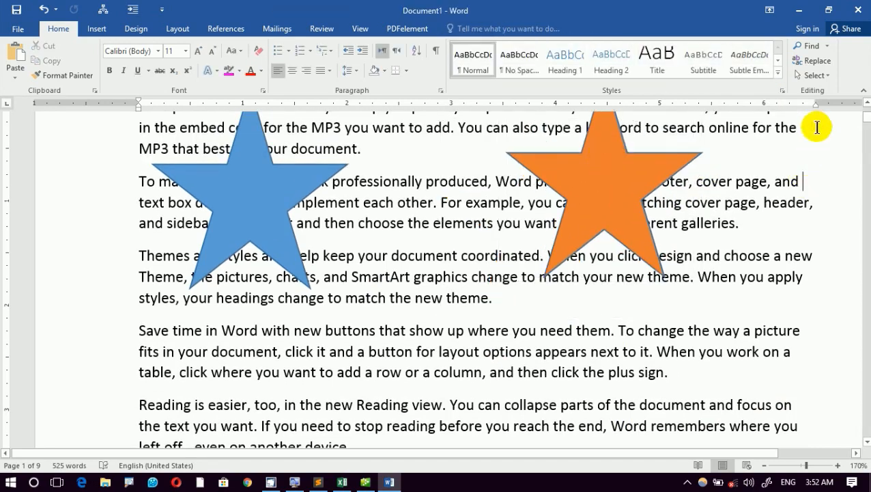
pyautogui.click(830, 77)
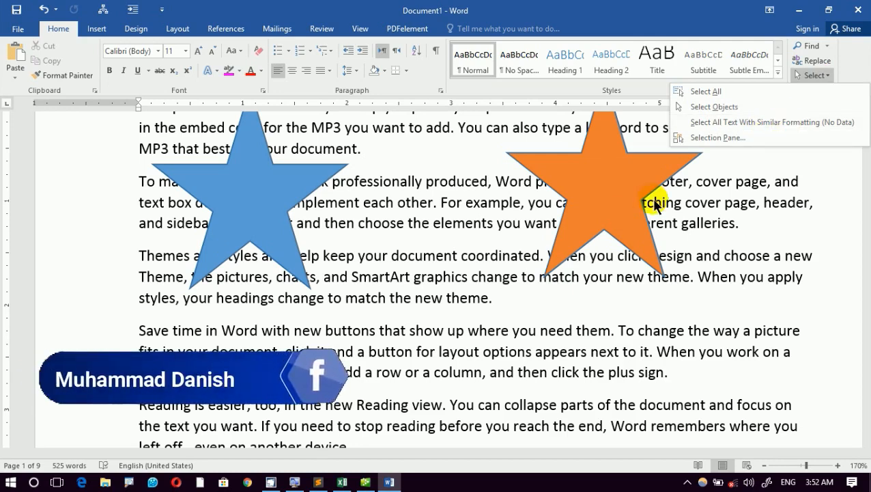
pyautogui.click(603, 224)
pyautogui.click(606, 224)
pyautogui.press('Delete')
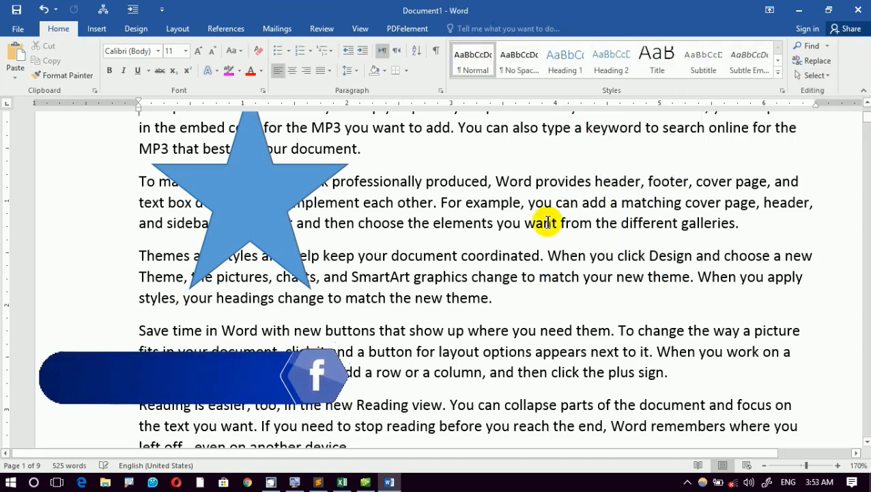
pyautogui.click(312, 192)
pyautogui.press('Delete')
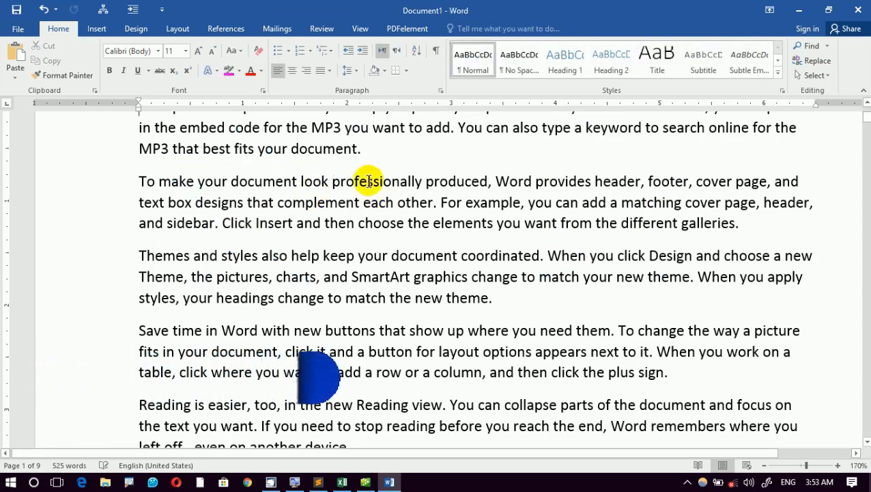
# Step: Format the text of the first two paragraphs as bold, italic and red
pyautogui.scroll(1, 424, 173)
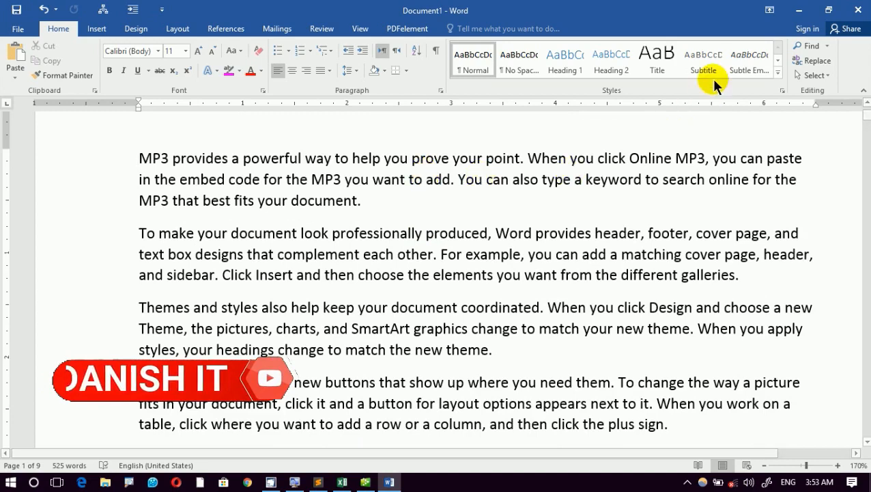
pyautogui.click(814, 75)
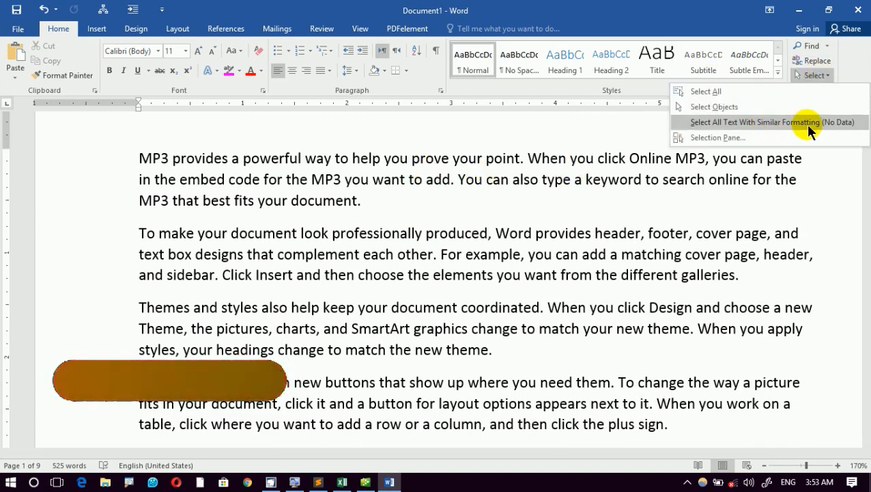
pyautogui.click(121, 137)
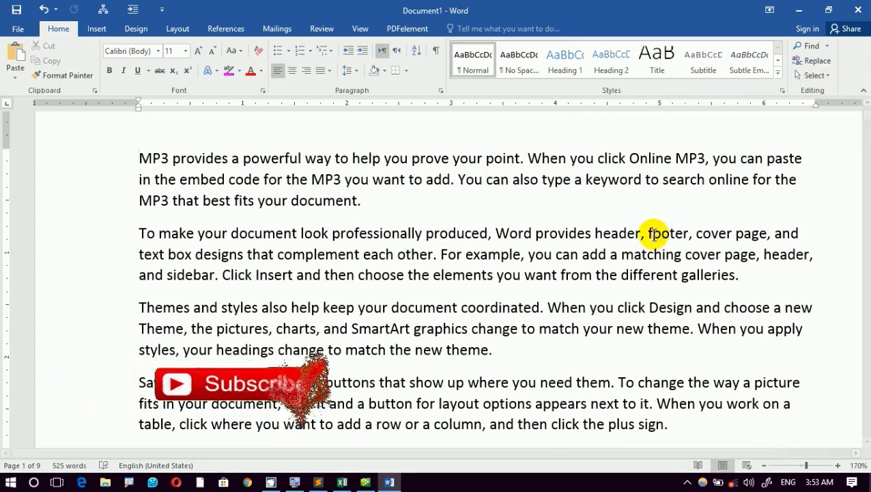
pyautogui.moveTo(140, 151); pyautogui.dragTo(735, 267)
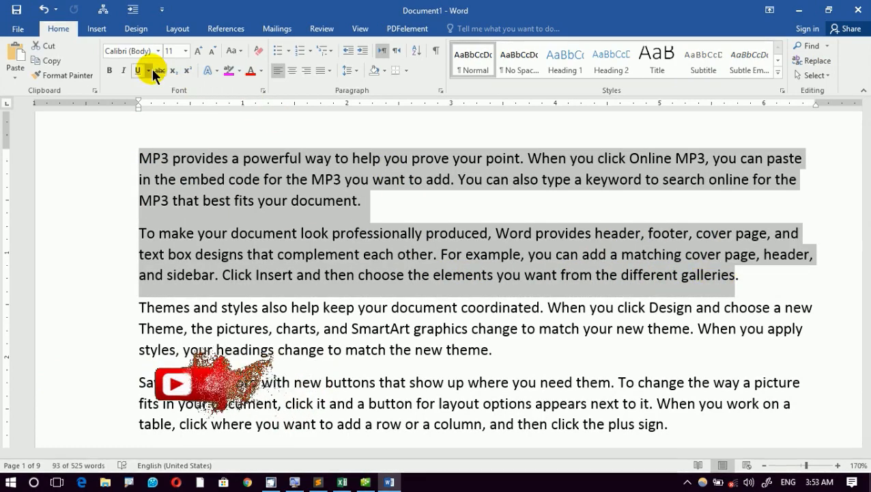
pyautogui.click(110, 72)
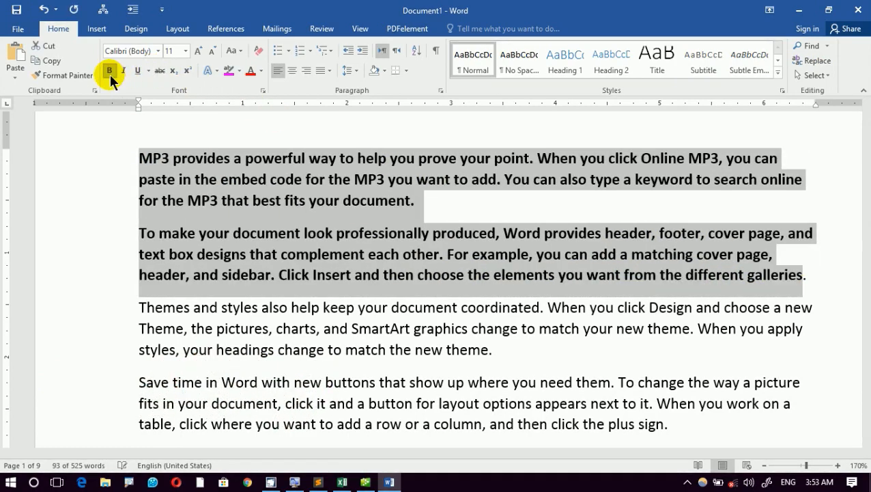
pyautogui.click(250, 71)
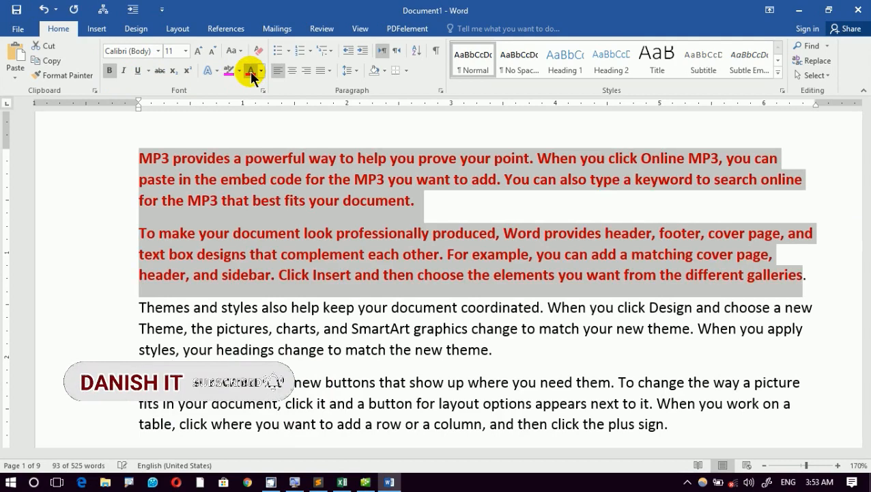
pyautogui.click(136, 71)
pyautogui.click(136, 73)
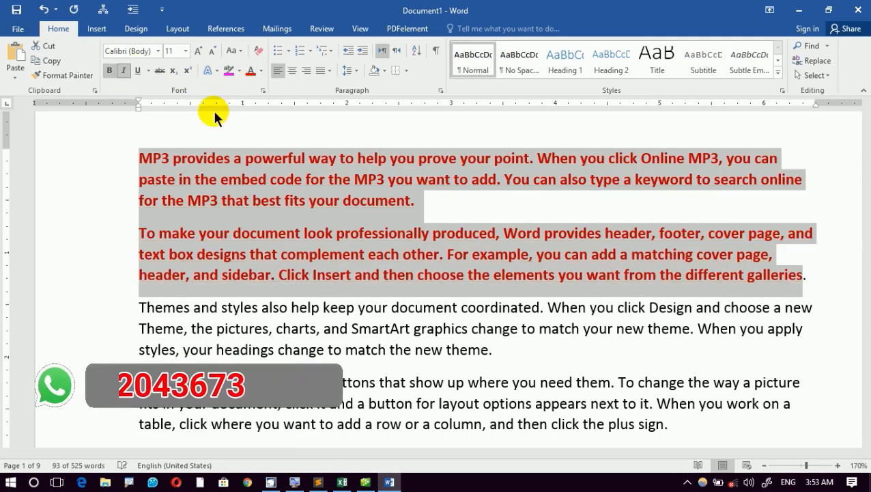
pyautogui.click(124, 71)
pyautogui.click(383, 198)
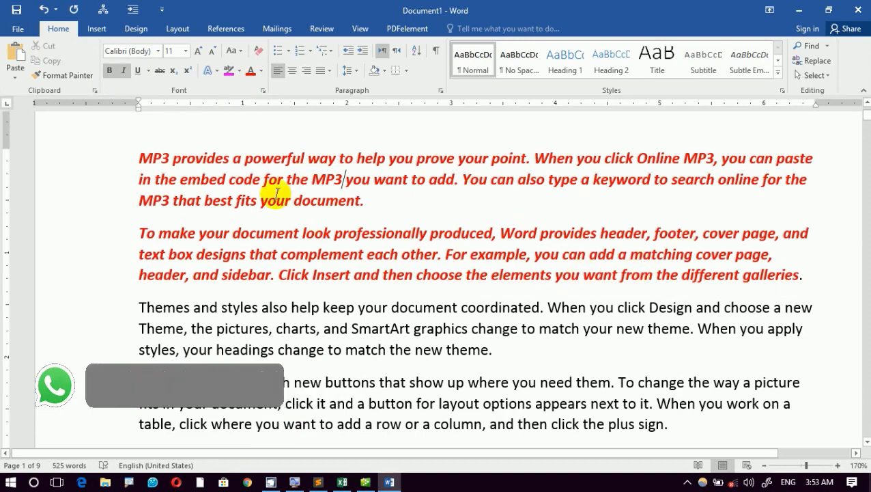
pyautogui.moveTo(161, 156); pyautogui.dragTo(745, 255)
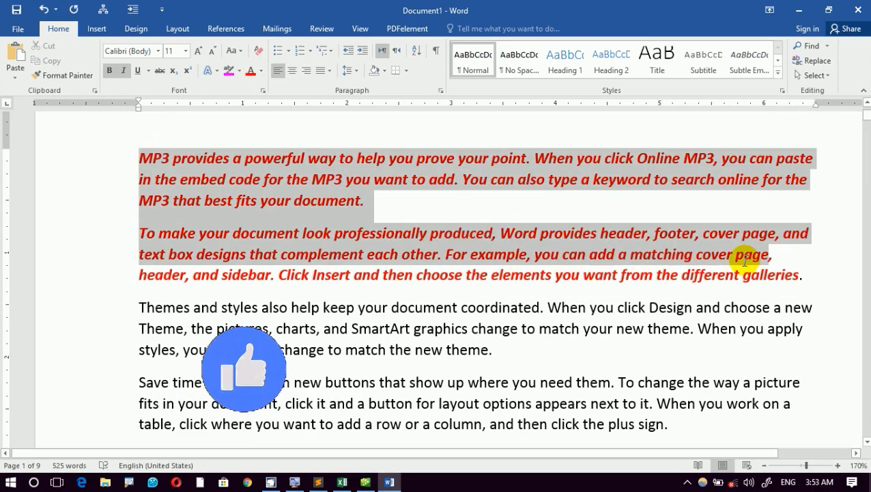
pyautogui.click(280, 313)
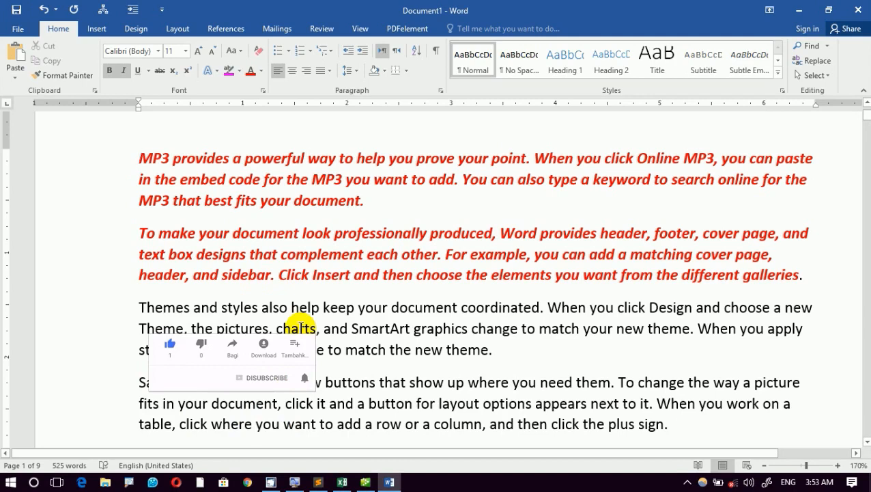
# Step: Select all text with formatting similar to the bold, italic, red first paragraph, delete it and undo the deletion
pyautogui.click(816, 76)
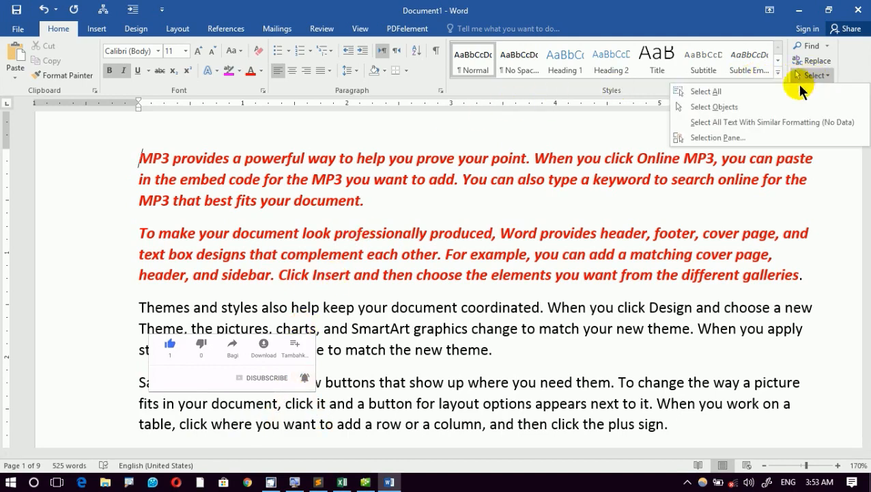
pyautogui.click(784, 123)
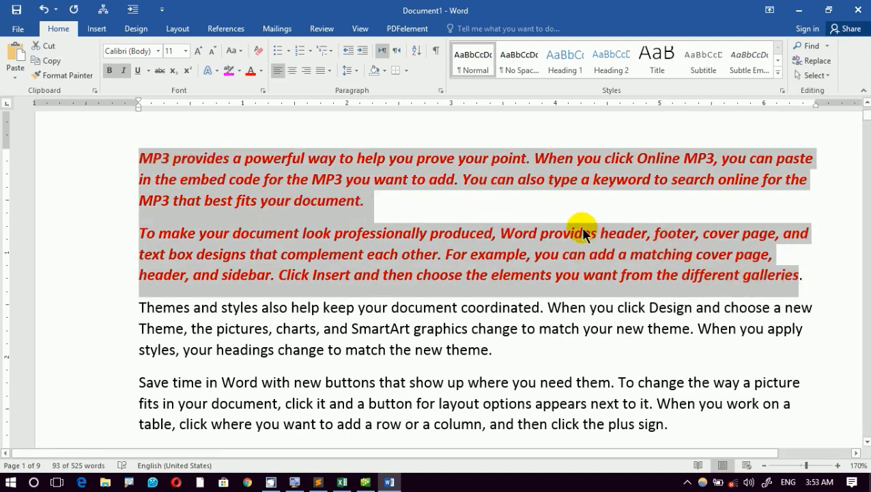
pyautogui.press('Delete')
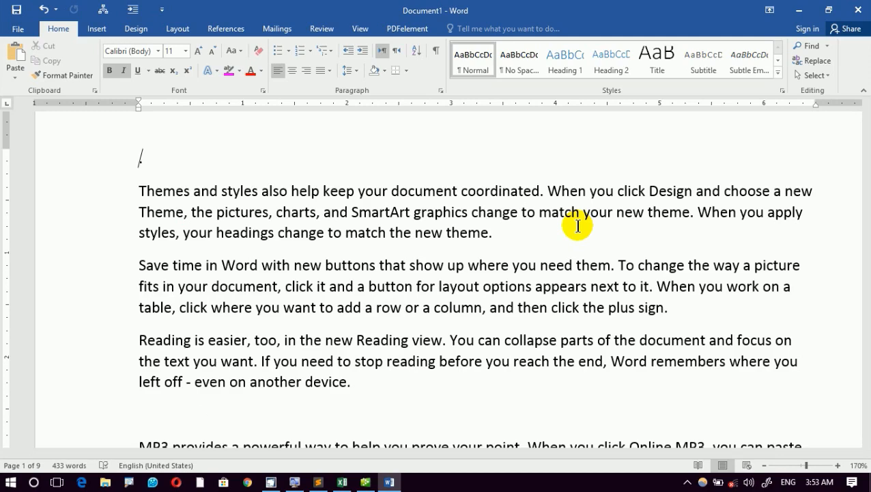
pyautogui.hotkey('ctrl', 'z')
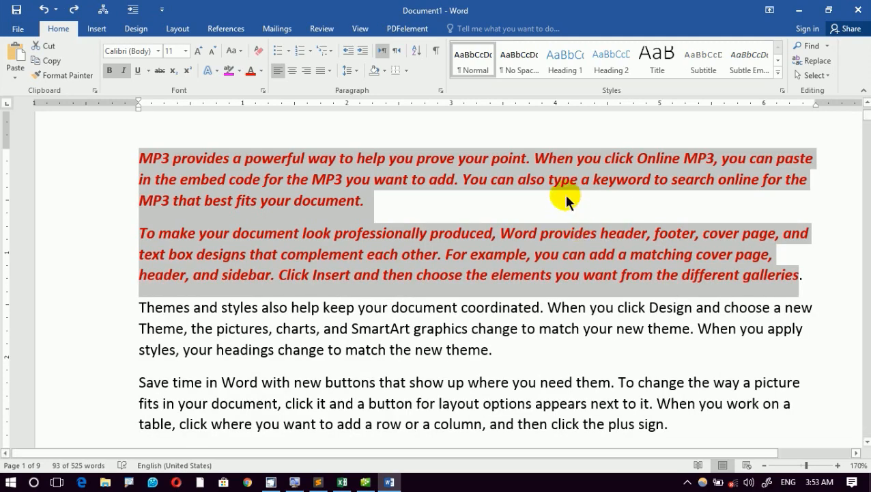
pyautogui.click(564, 193)
pyautogui.click(814, 75)
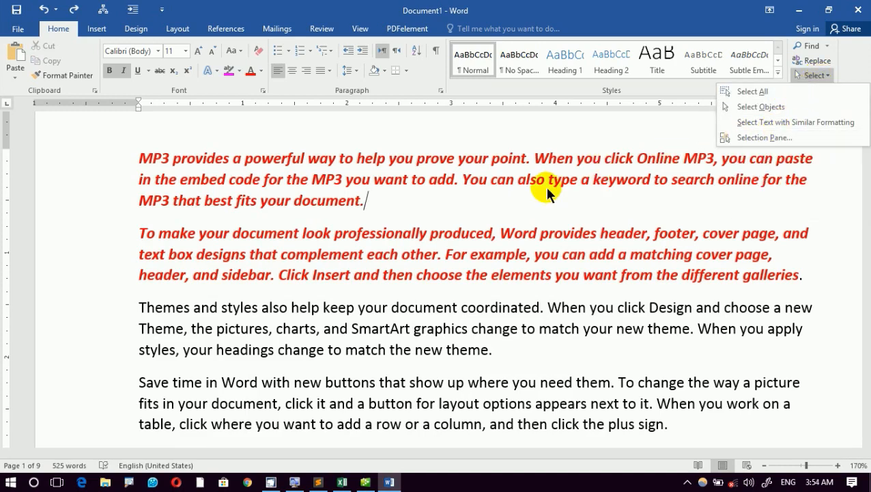
pyautogui.click(586, 216)
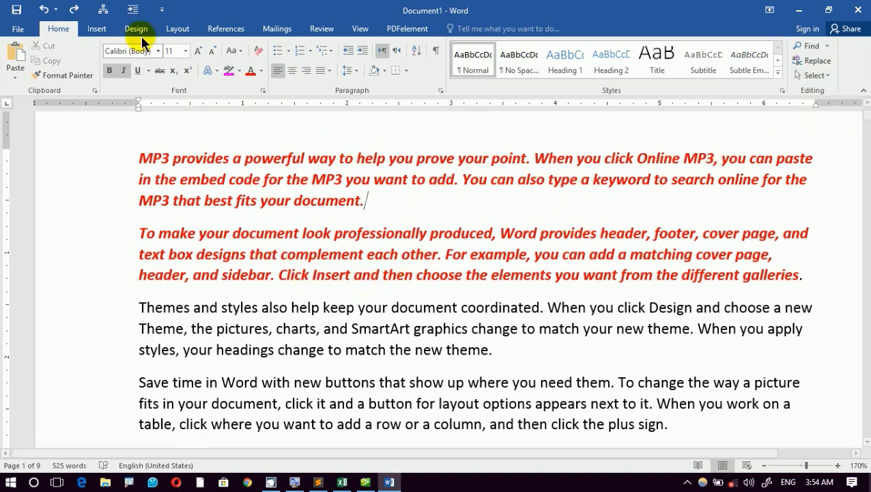
# Step: Draw a 5-point star about 1.31" high and 0.98" wide over the first two paragraphs, and copy it into a two-by-two arrangement
pyautogui.click(106, 29)
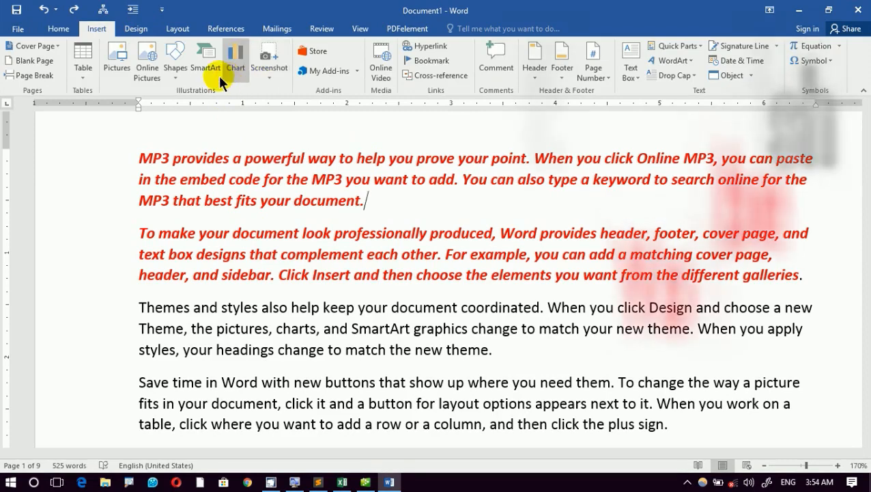
pyautogui.click(176, 69)
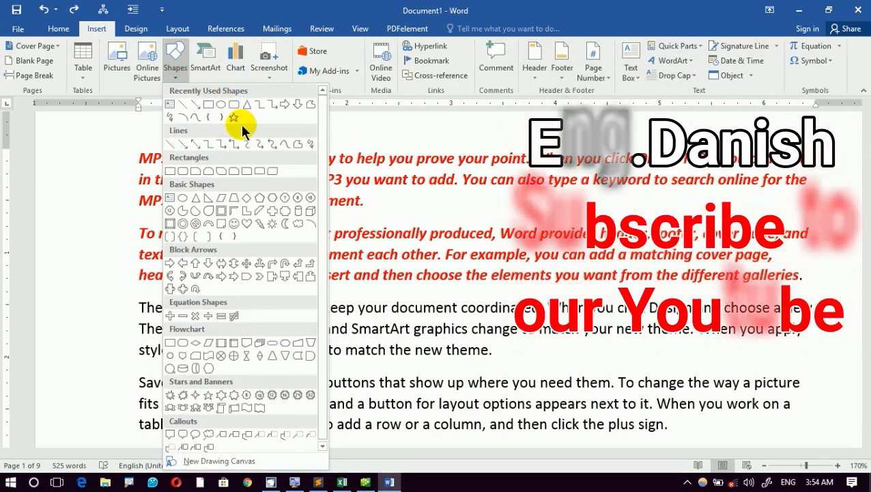
pyautogui.click(233, 117)
pyautogui.moveTo(198, 160); pyautogui.dragTo(299, 298)
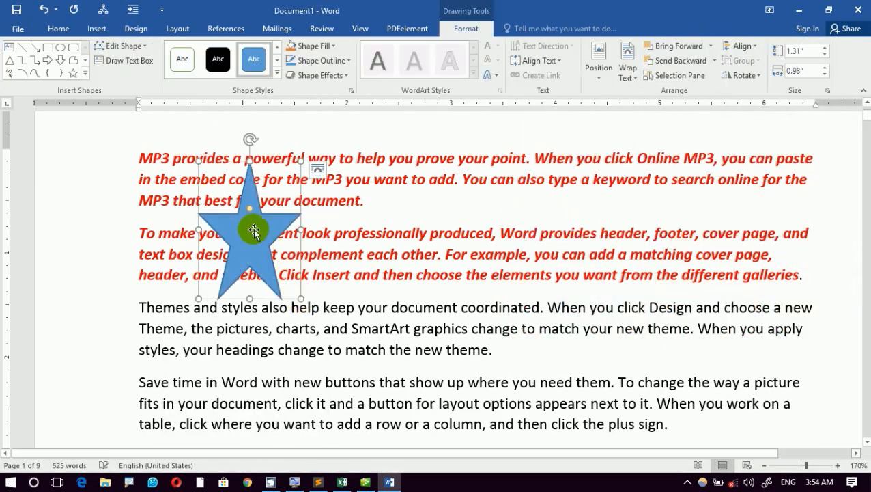
pyautogui.keyDown('ctrl'); pyautogui.moveTo(258, 222); pyautogui.dragTo(509, 242); pyautogui.keyUp('ctrl')
pyautogui.keyDown('ctrl'); pyautogui.moveTo(403, 297); pyautogui.dragTo(473, 349); pyautogui.keyUp('ctrl')
# Step: Fill the upper-right star with the standard red color
pyautogui.click(496, 254)
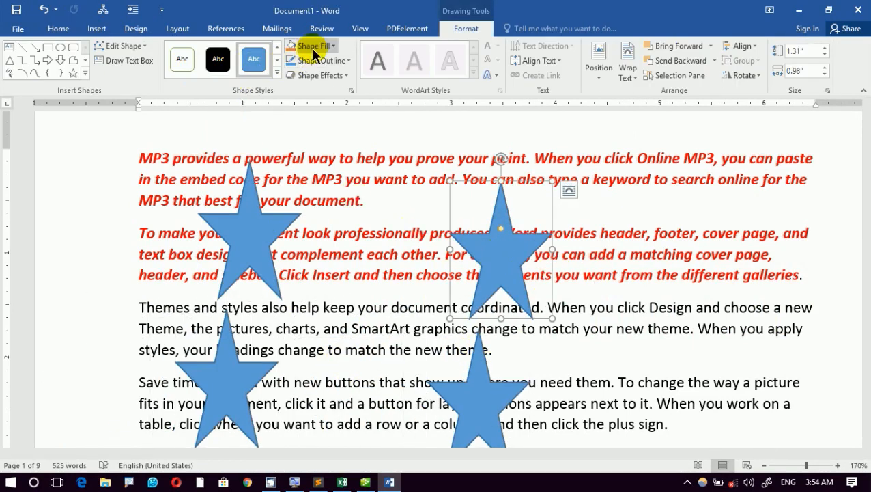
pyautogui.click(313, 48)
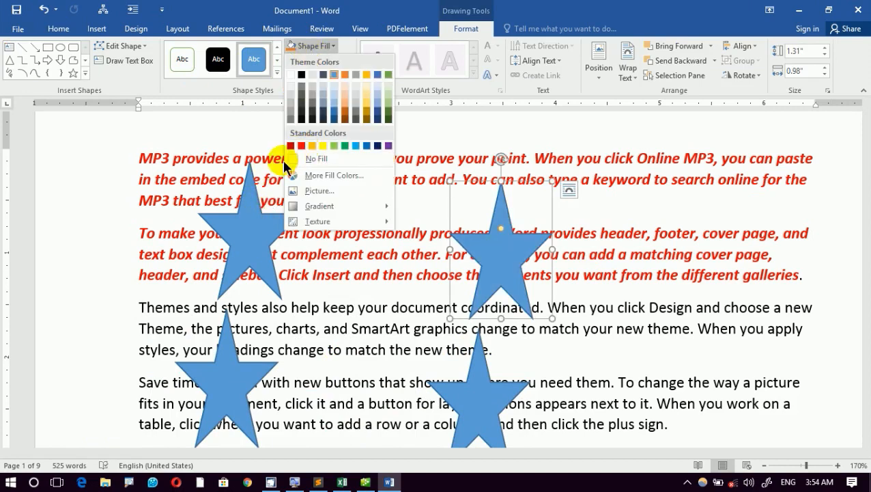
pyautogui.click(301, 146)
# Step: Apply the solid black shape style to the upper-left star and move the red star level with it
pyautogui.click(248, 197)
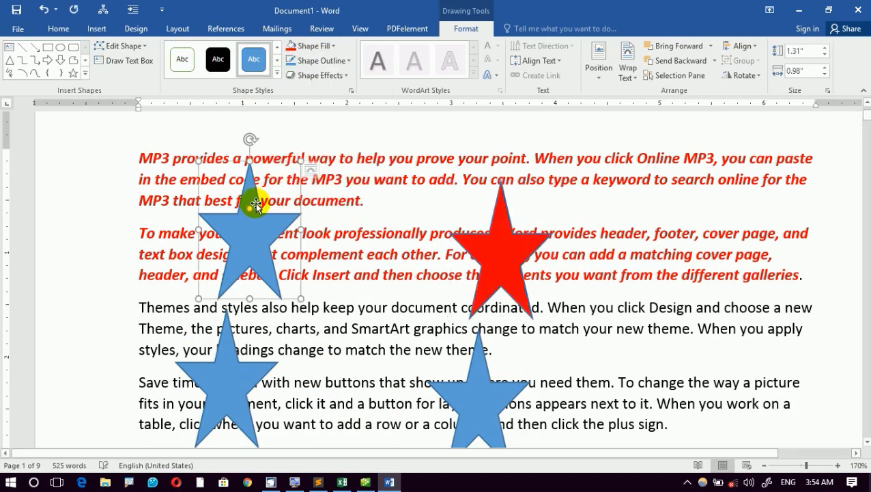
pyautogui.click(224, 68)
pyautogui.moveTo(504, 251); pyautogui.dragTo(529, 223)
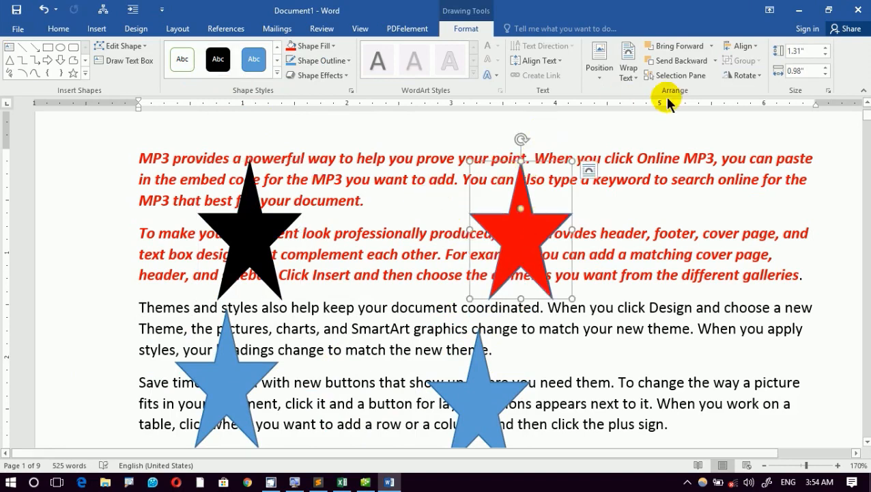
# Step: Display the Selection pane and hide 5-Point Star 6, 5, 4 and 3 one by one
pyautogui.click(60, 29)
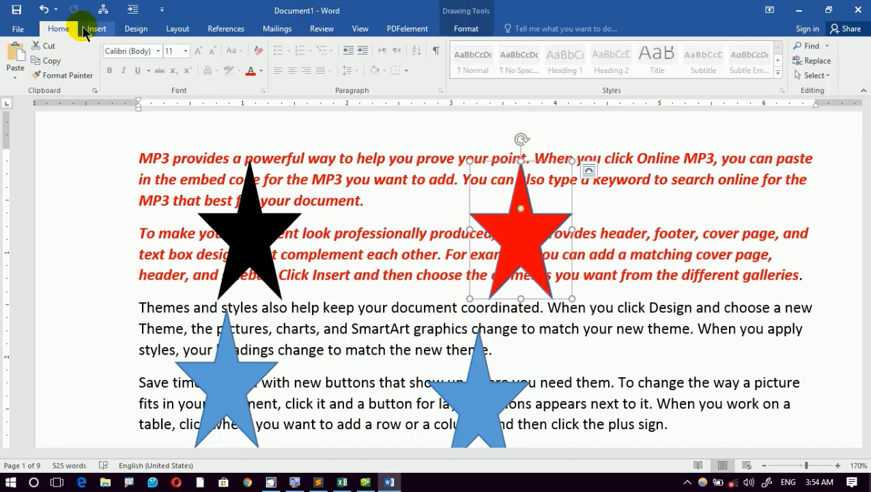
pyautogui.click(813, 75)
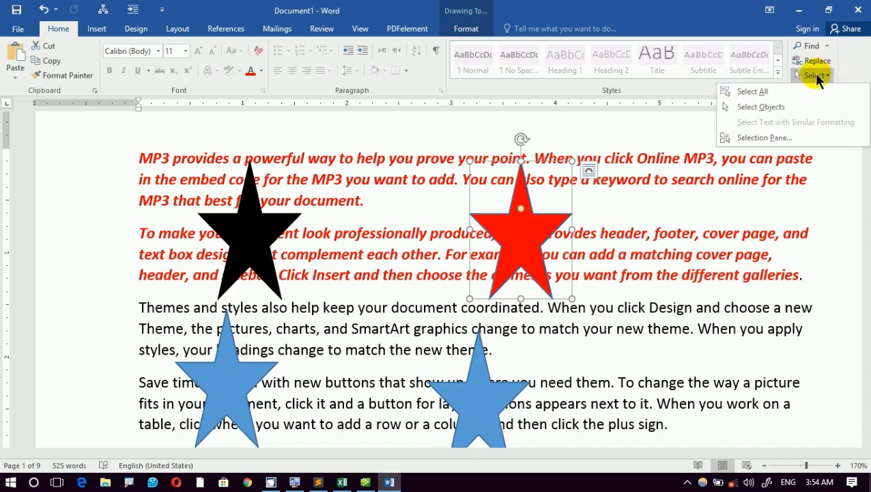
pyautogui.click(781, 137)
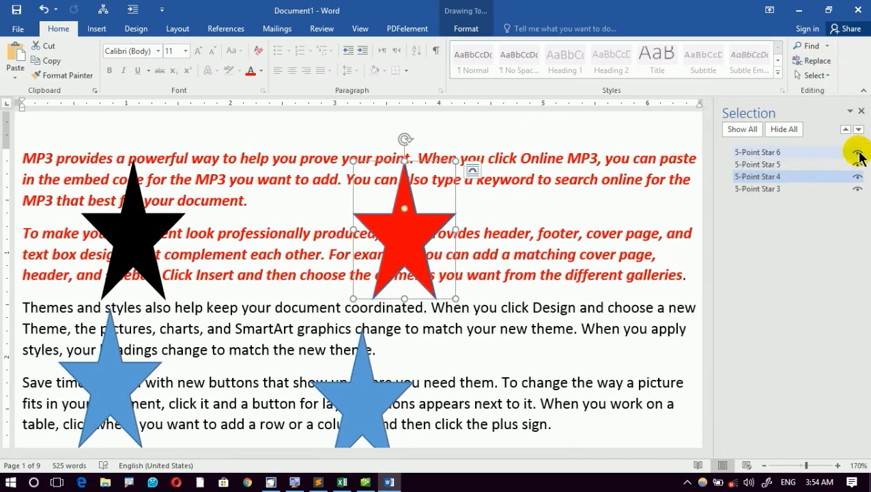
pyautogui.click(858, 152)
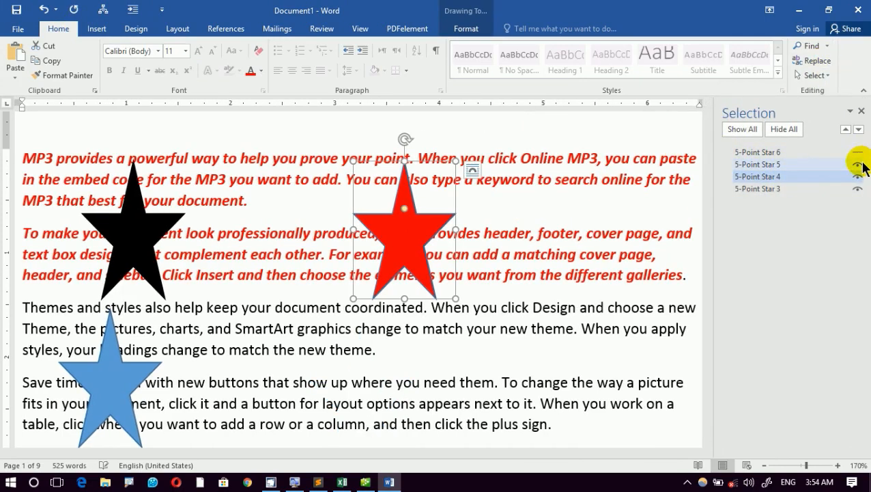
pyautogui.click(858, 165)
pyautogui.click(858, 176)
pyautogui.click(857, 188)
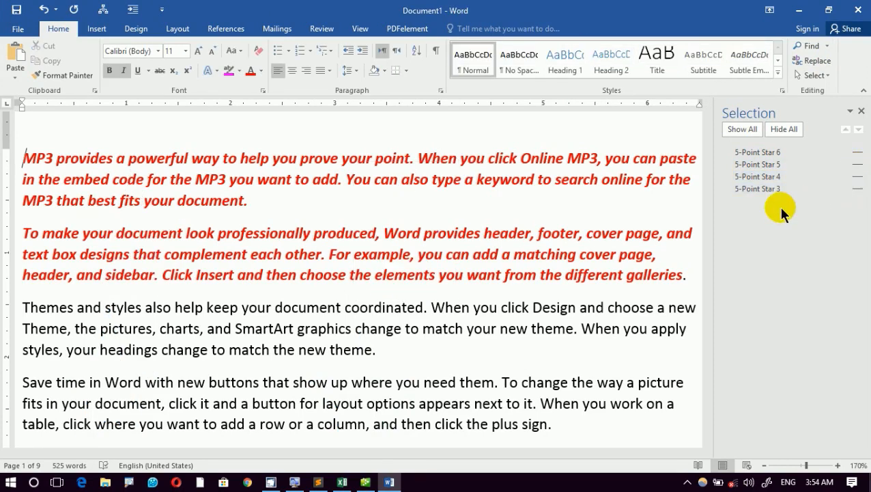
# Step: Alternate between showing and hiding all stars at once, finish with all hidden, and close the Selection pane
pyautogui.click(743, 129)
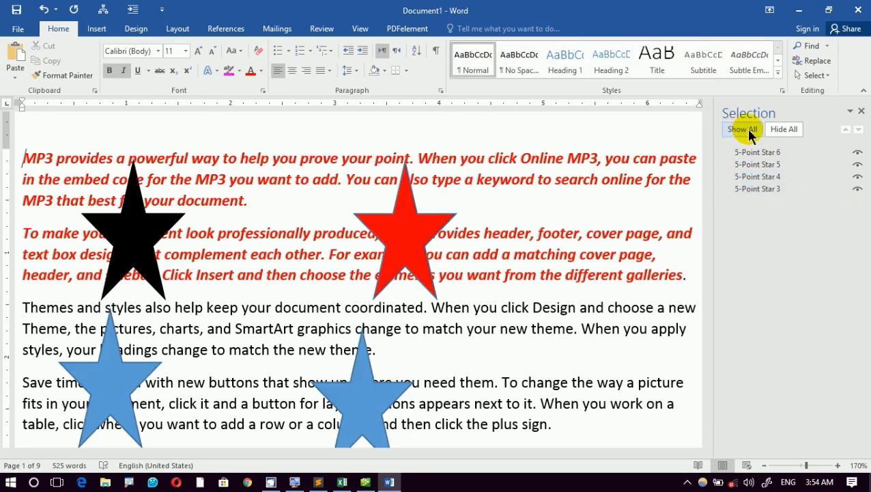
pyautogui.click(784, 129)
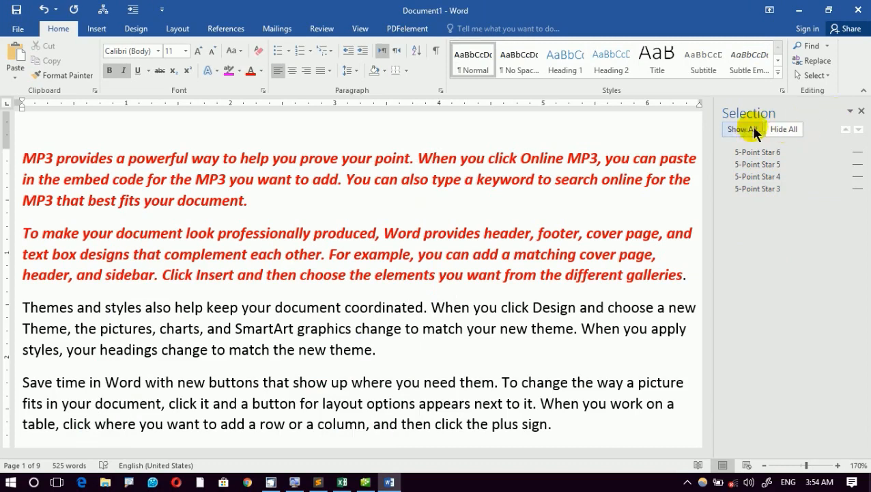
pyautogui.click(746, 129)
pyautogui.click(784, 130)
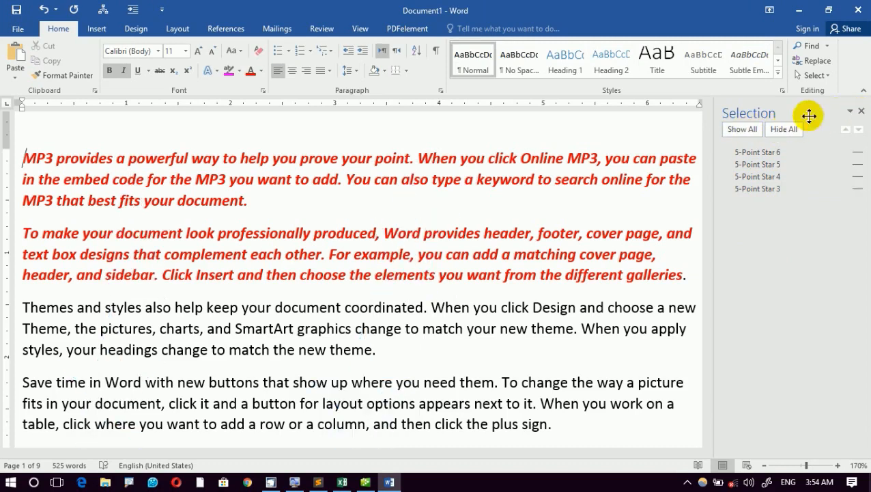
pyautogui.click(861, 112)
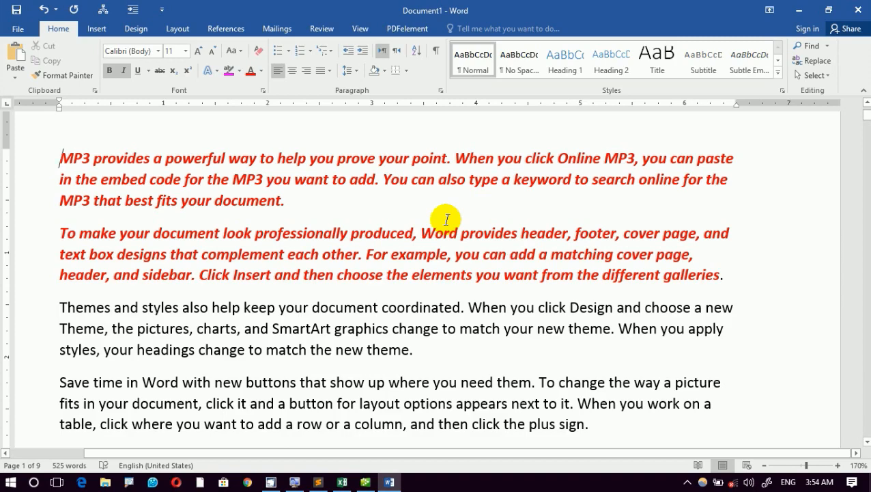
# Step: Apply the No Spacing style to the first paragraph and undo it
pyautogui.scroll(4, 447, 219)
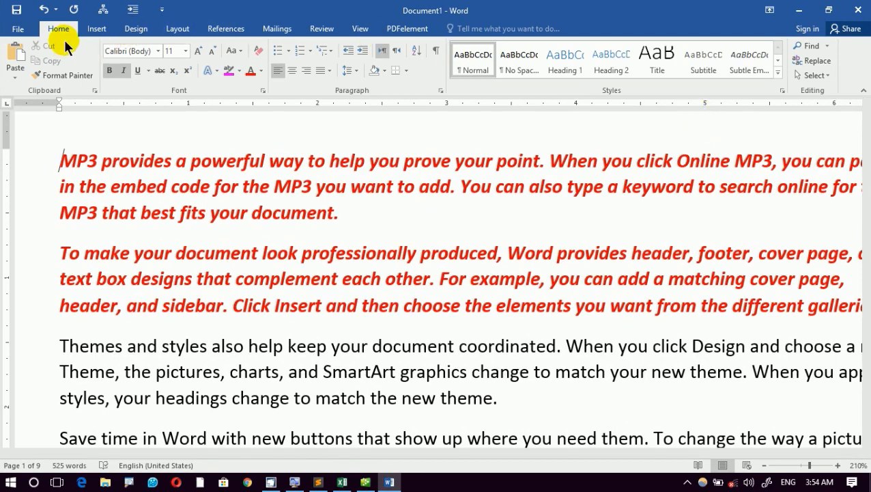
pyautogui.click(504, 50)
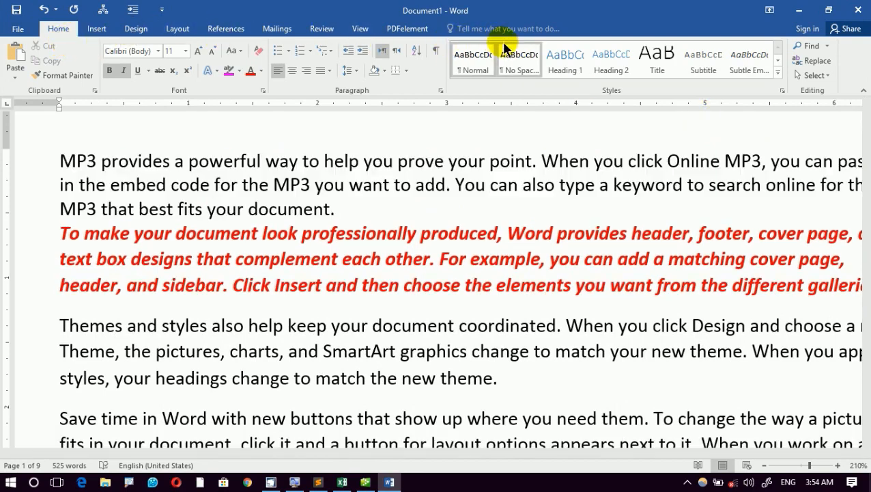
pyautogui.hotkey('ctrl', 'z')
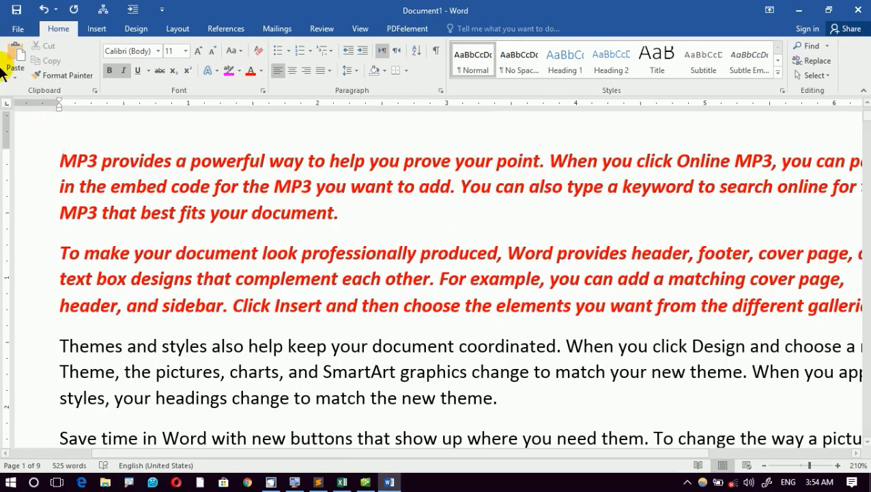